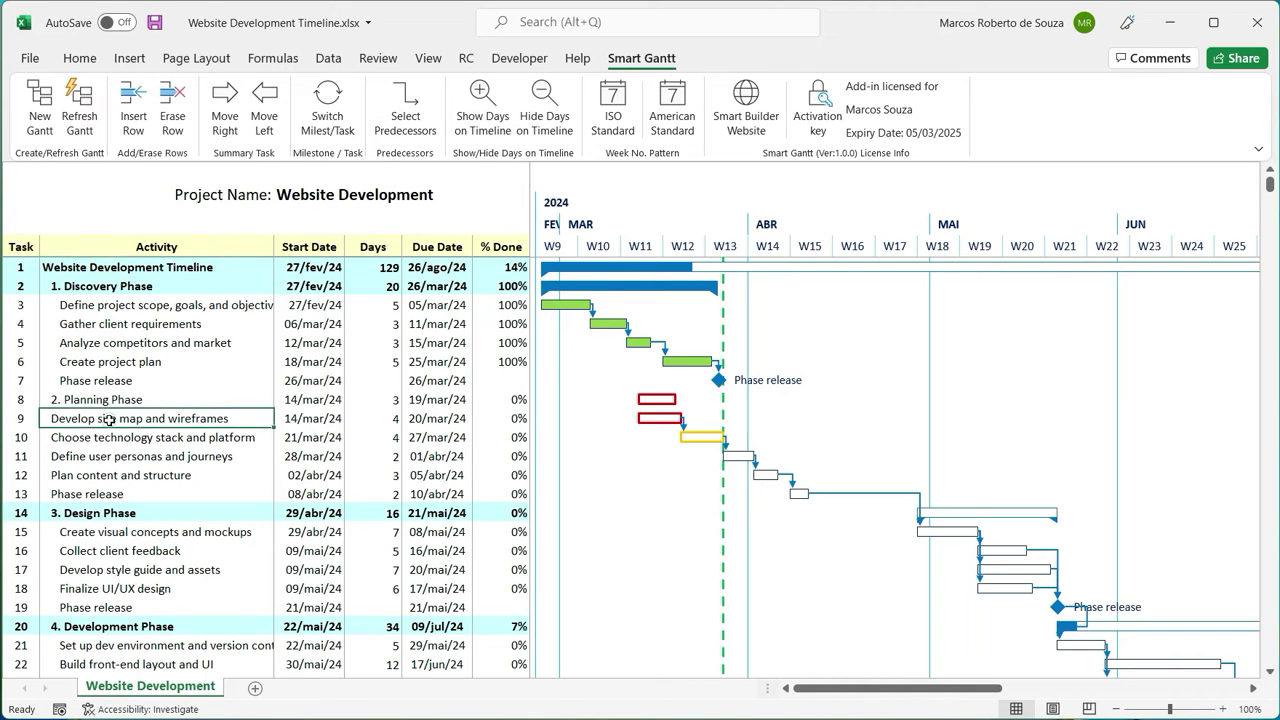
Indent tasks 9–13 under Planning Phase and link task 9 after task 7 Phase release
{"action": "left_click", "coordinate": [228, 92]}
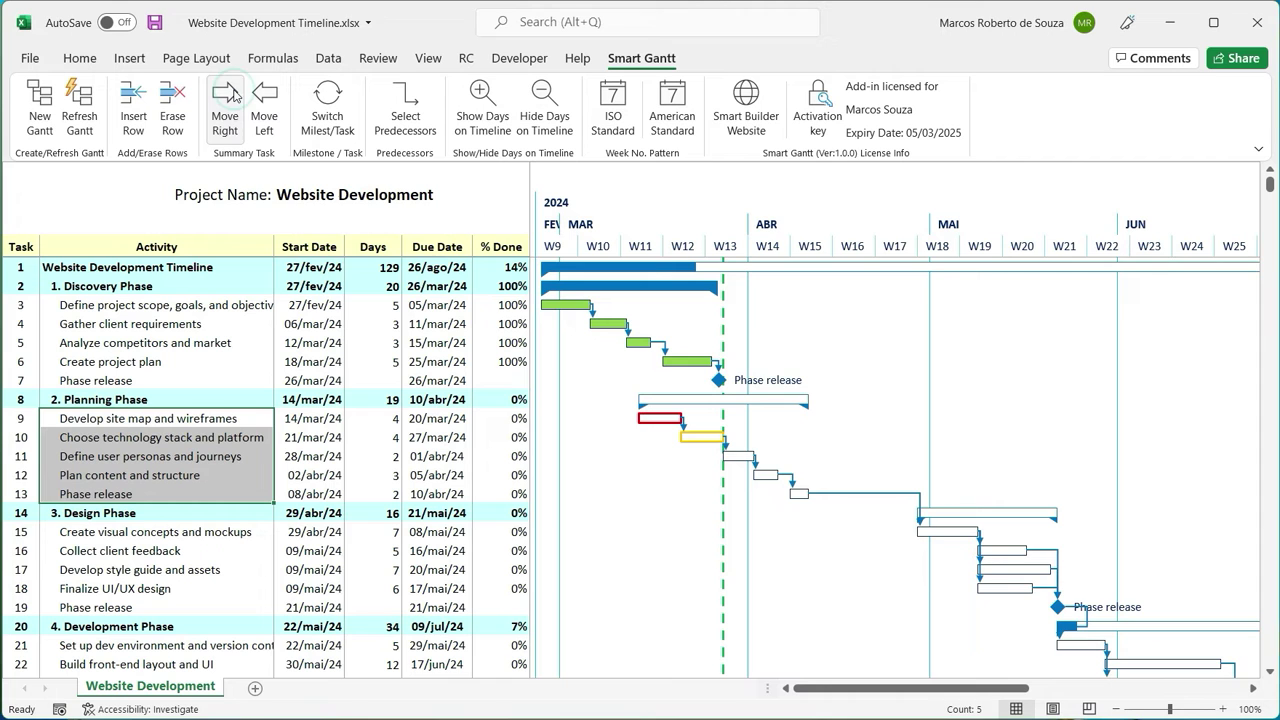
{"action": "left_click", "coordinate": [212, 413]}
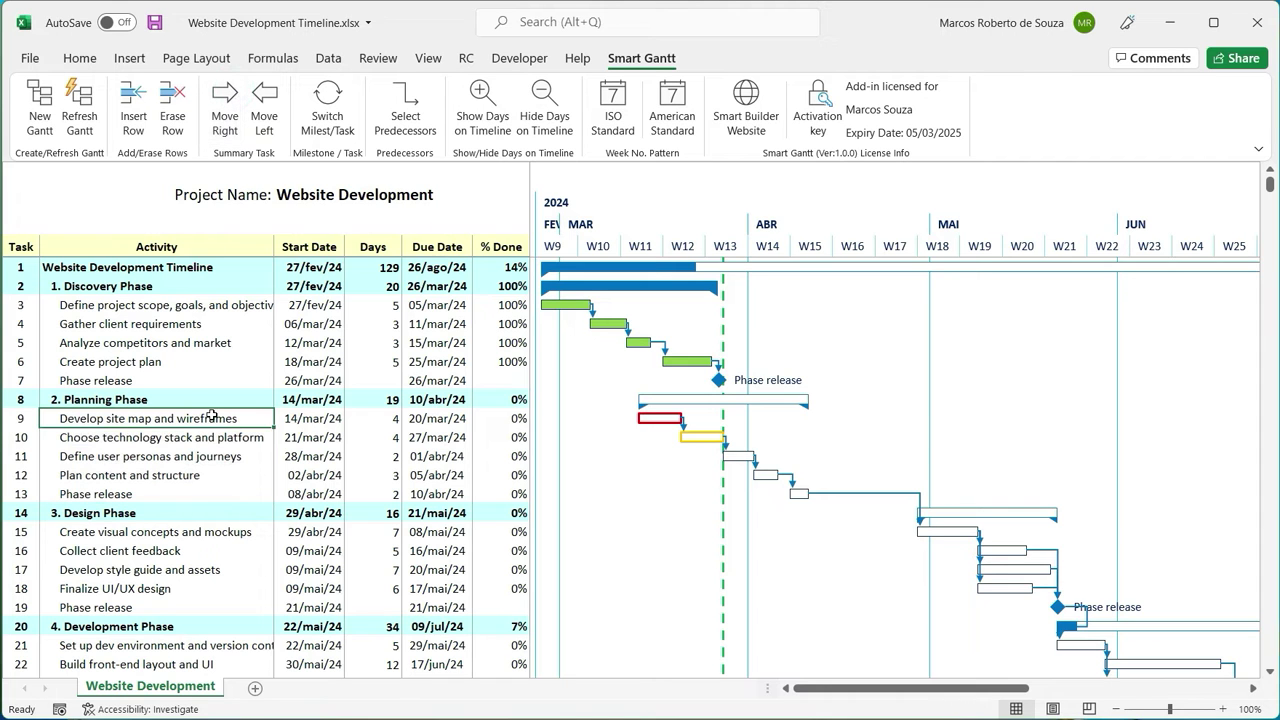
{"action": "left_click", "coordinate": [405, 110]}
{"action": "double_click", "coordinate": [530, 355]}
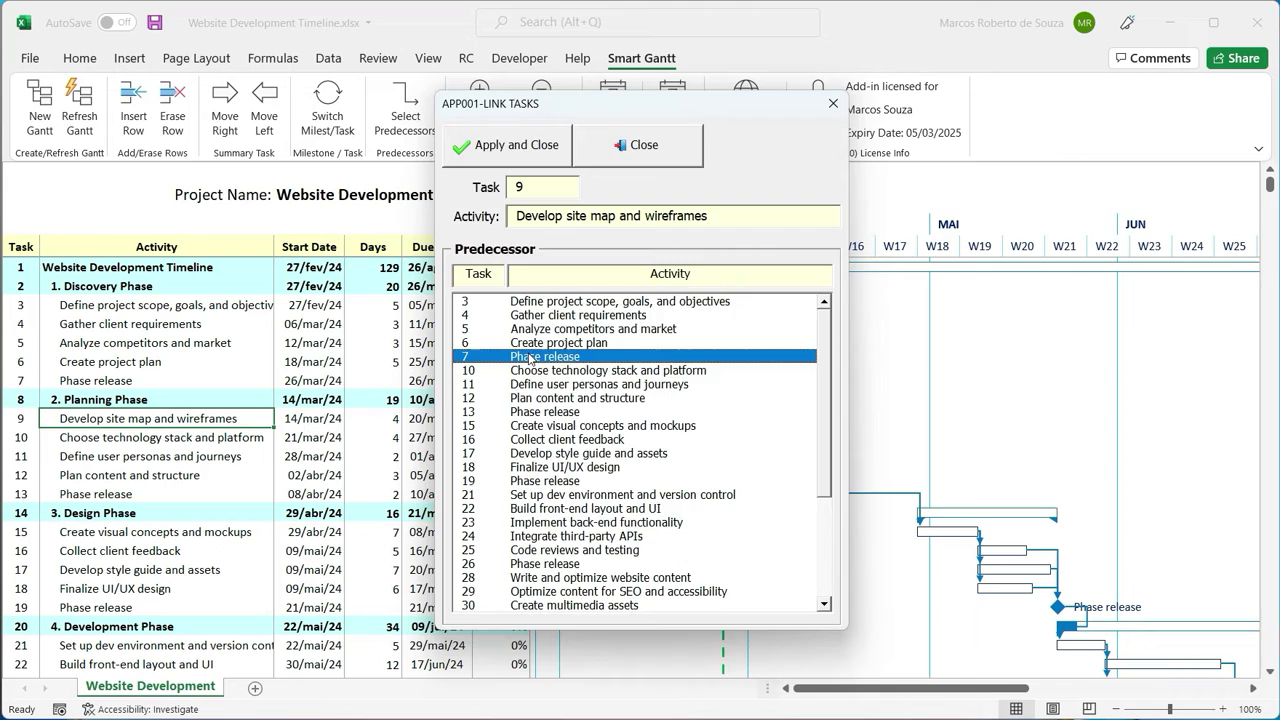
Set task 9 to start 29/mar/24 with a 6-day duration
{"action": "left_click", "coordinate": [313, 421]}
{"action": "left_click", "coordinate": [364, 422]}
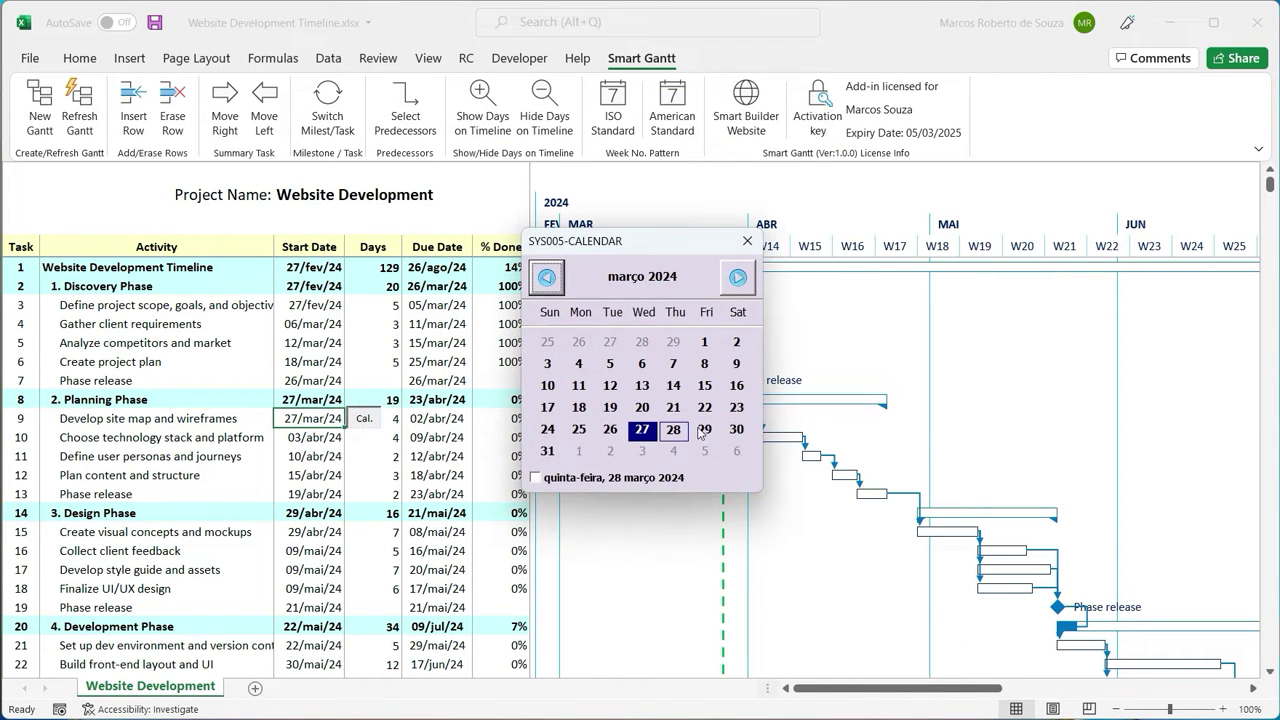
{"action": "left_click", "coordinate": [705, 430]}
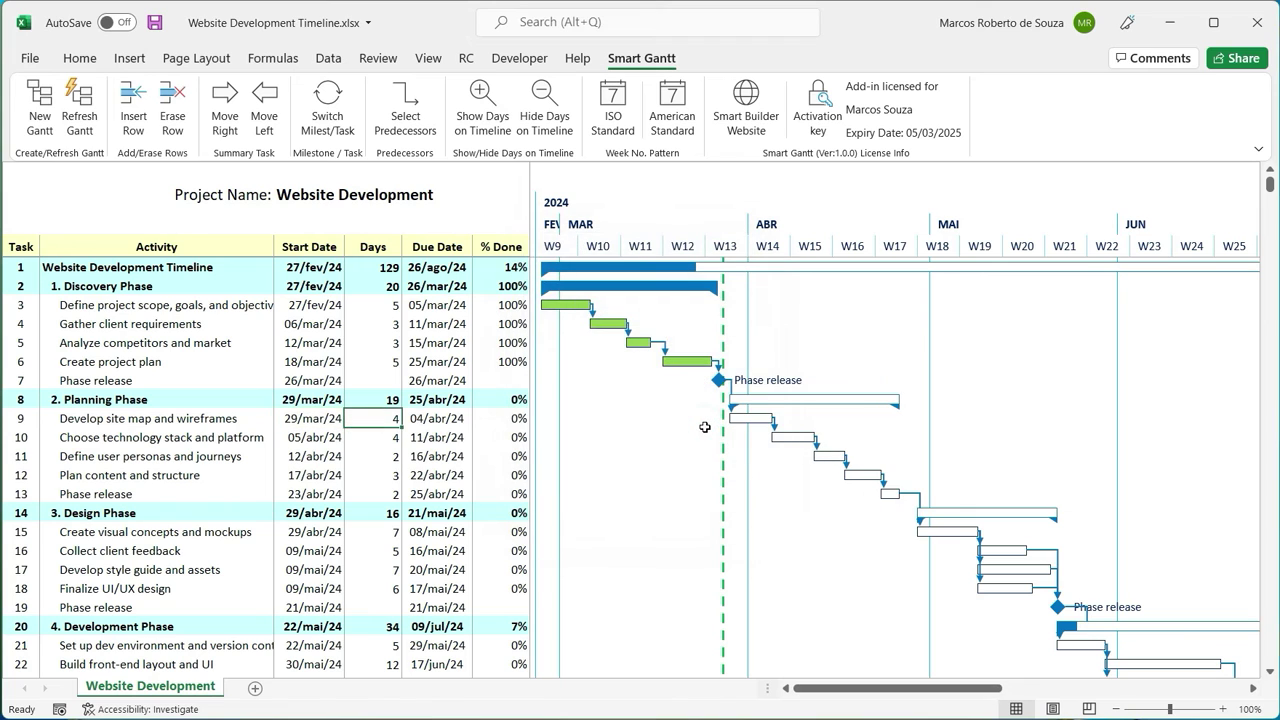
{"action": "left_click", "coordinate": [373, 418]}
{"action": "type", "text": "6"}
{"action": "key", "text": "Tab"}
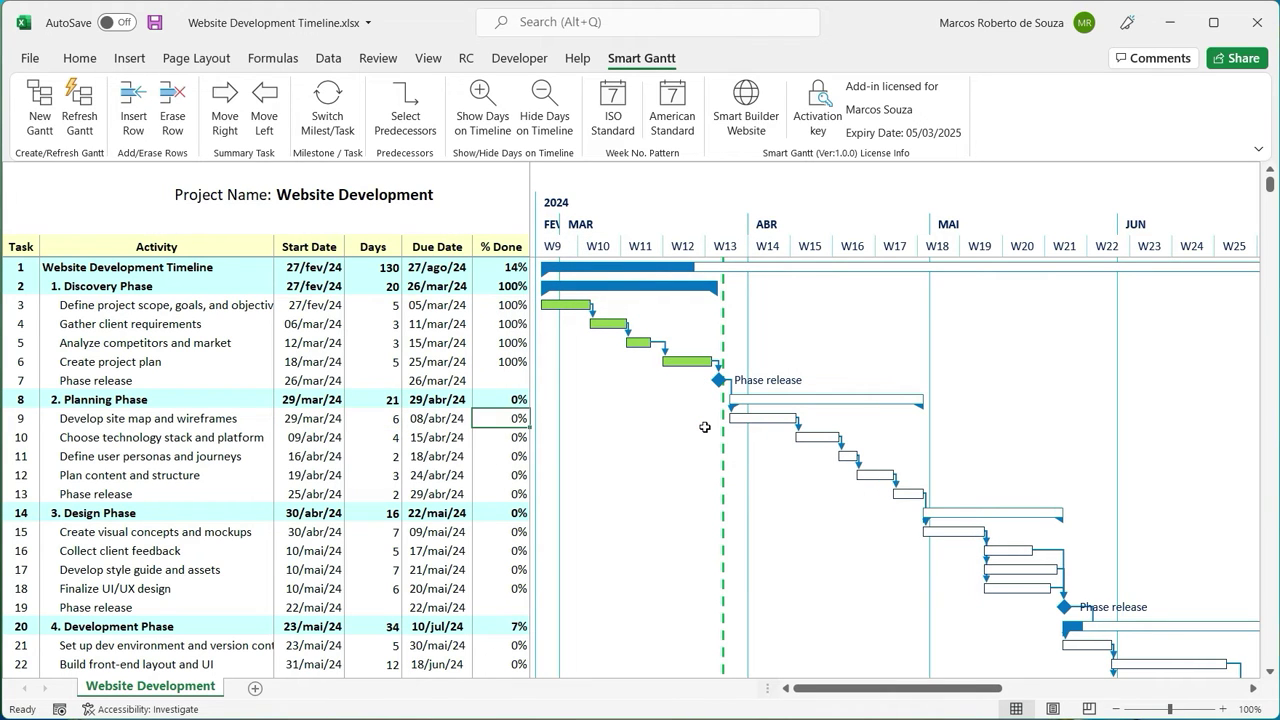
Record 60% and 45% done for tasks 9 and 10, and make task 13 a milestone
{"action": "type", "text": "60"}
{"action": "key", "text": "Return"}
{"action": "type", "text": "45"}
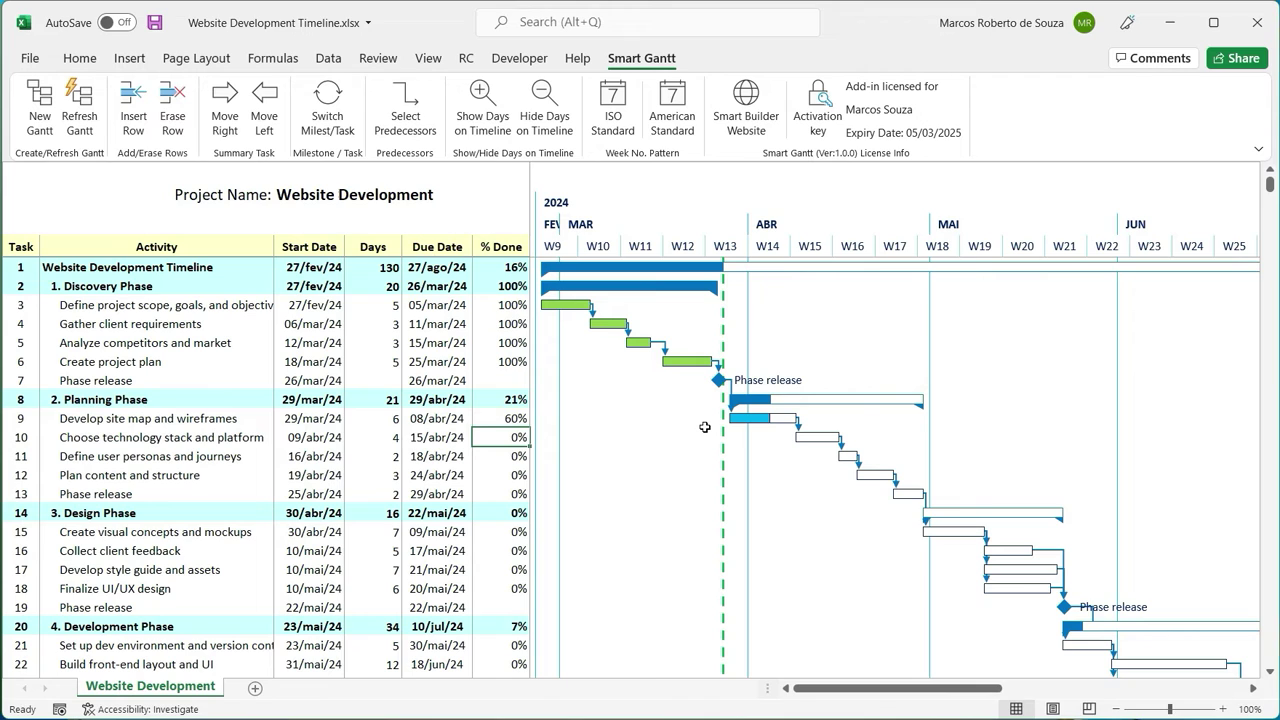
{"action": "key", "text": "Return"}
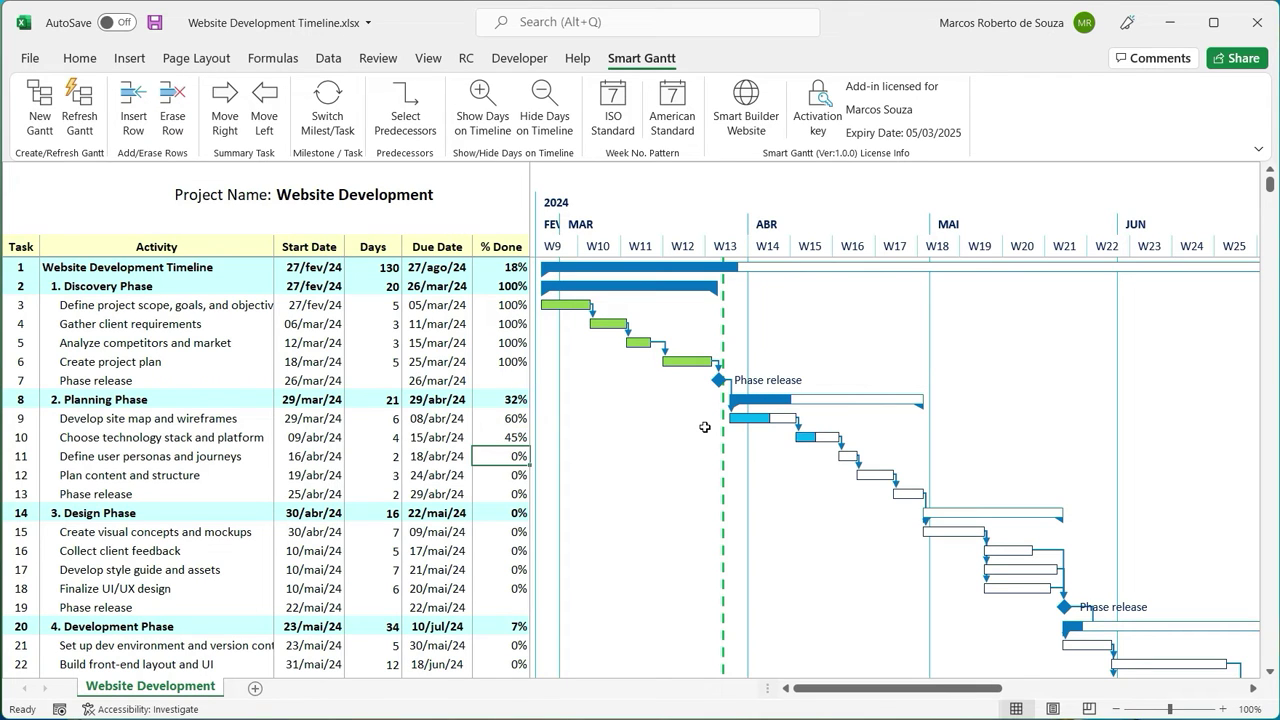
{"action": "left_click", "coordinate": [249, 493]}
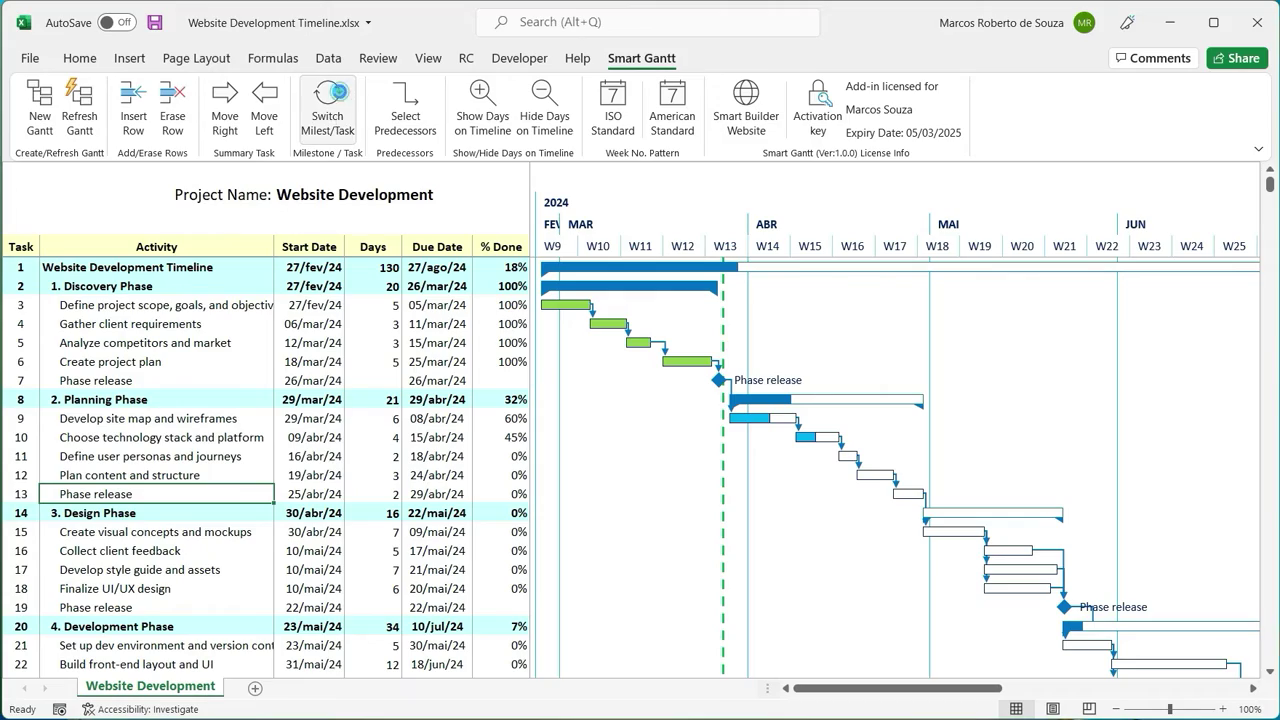
{"action": "left_click", "coordinate": [337, 92]}
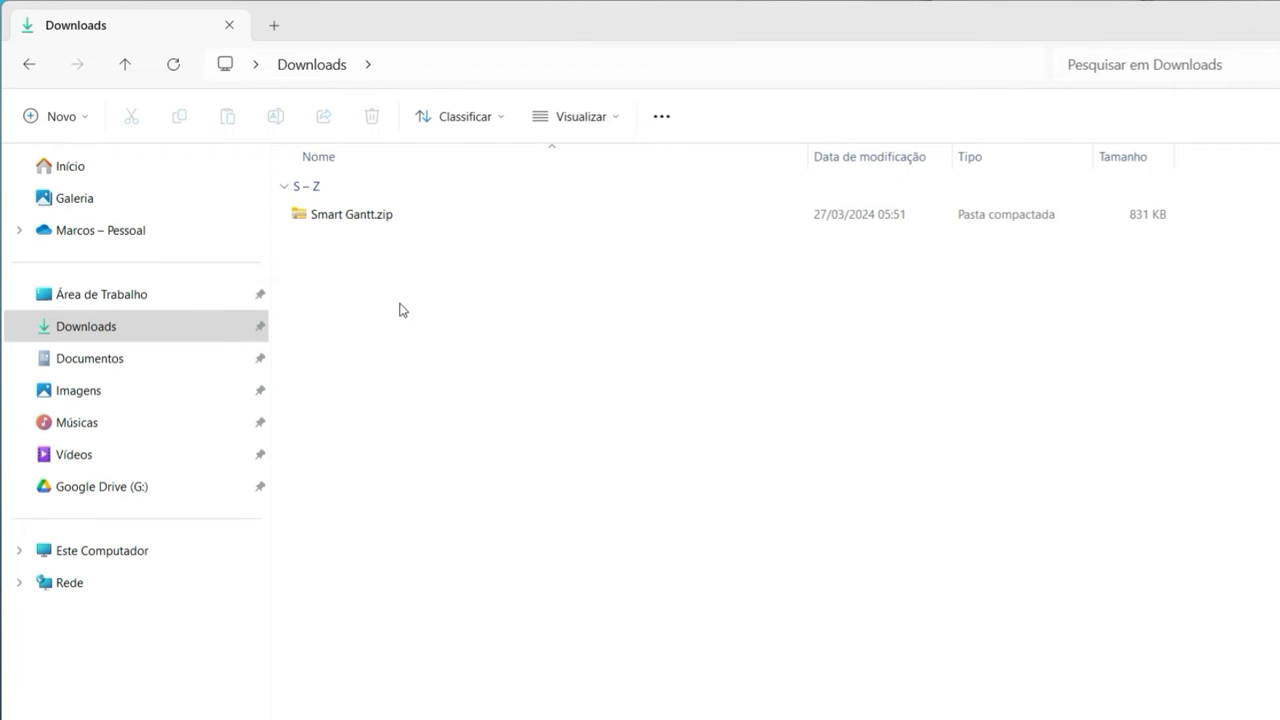
Extract Smart Gantt.zip into Downloads with WinRAR and copy Smart Gantt 2010+.xlam
{"action": "left_click", "coordinate": [380, 214]}
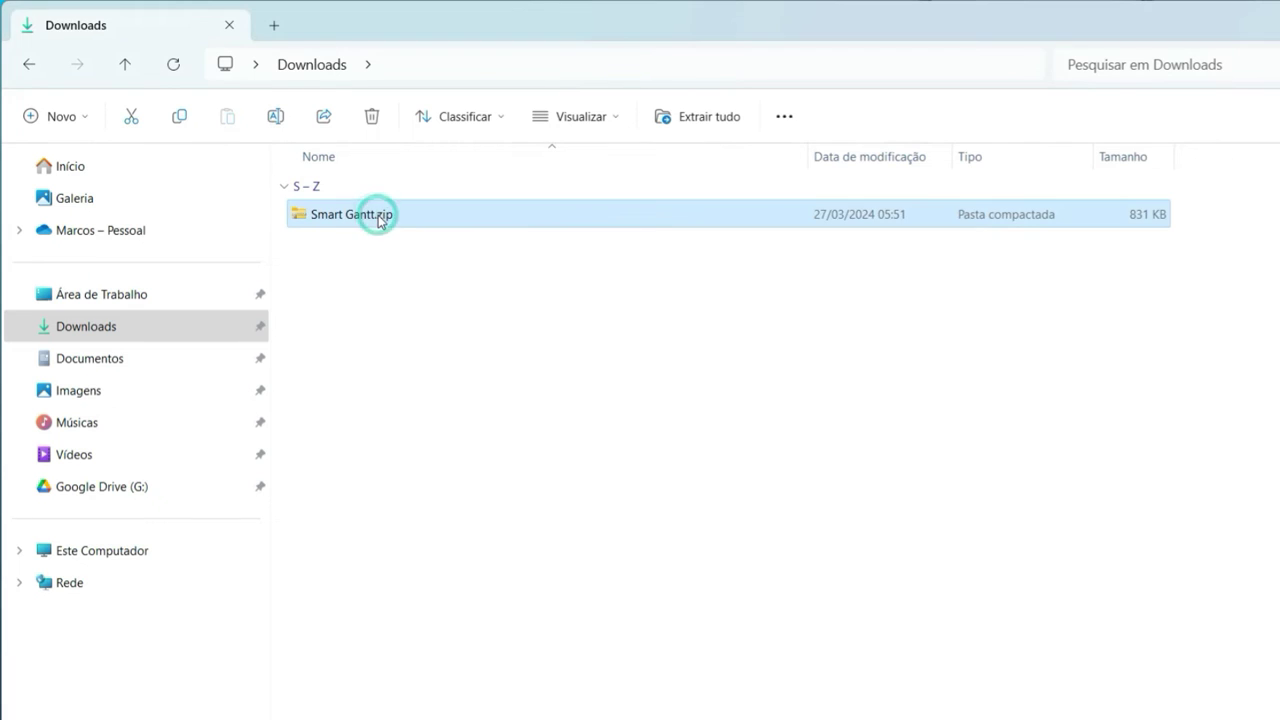
{"action": "right_click", "coordinate": [379, 215]}
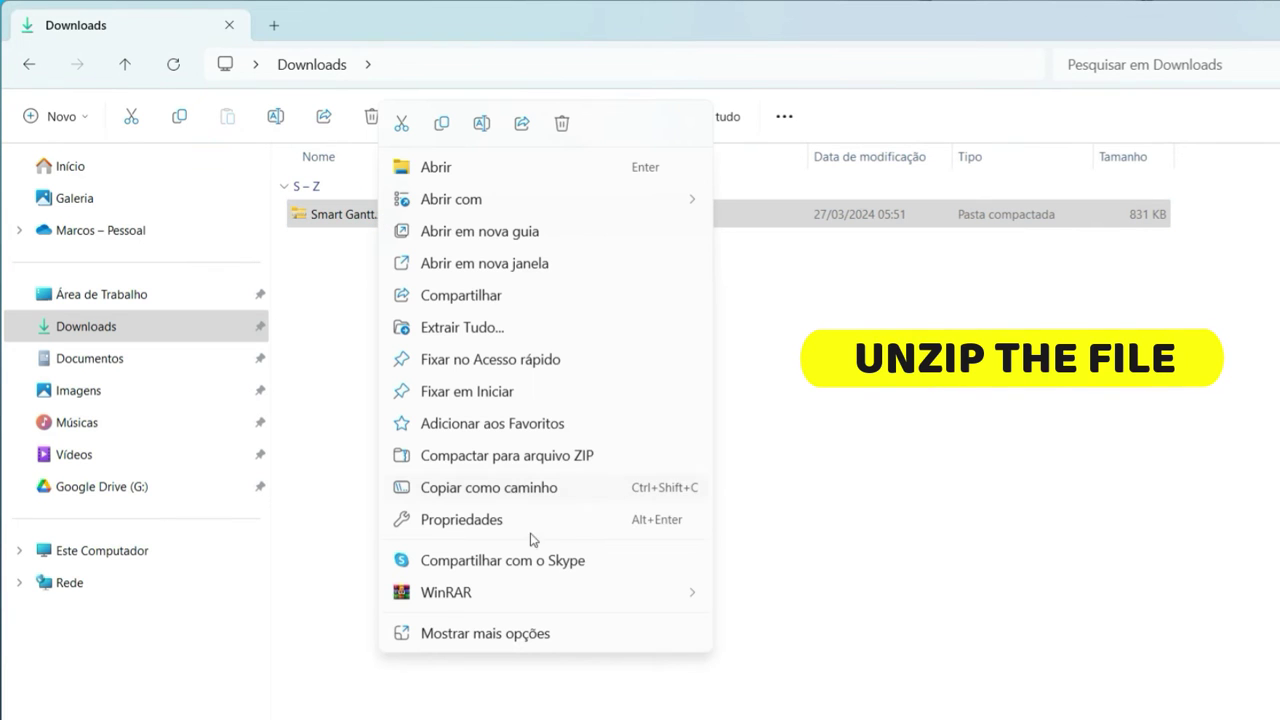
{"action": "mouse_move", "coordinate": [446, 592]}
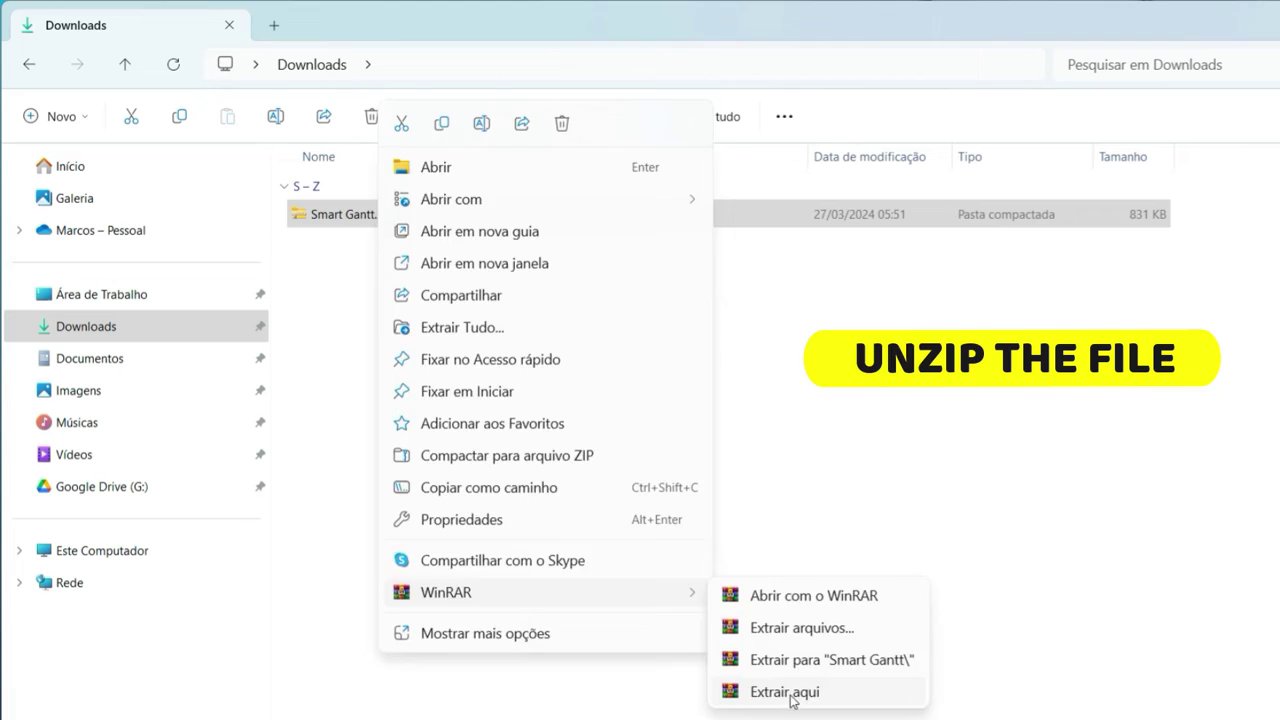
{"action": "left_click", "coordinate": [790, 694]}
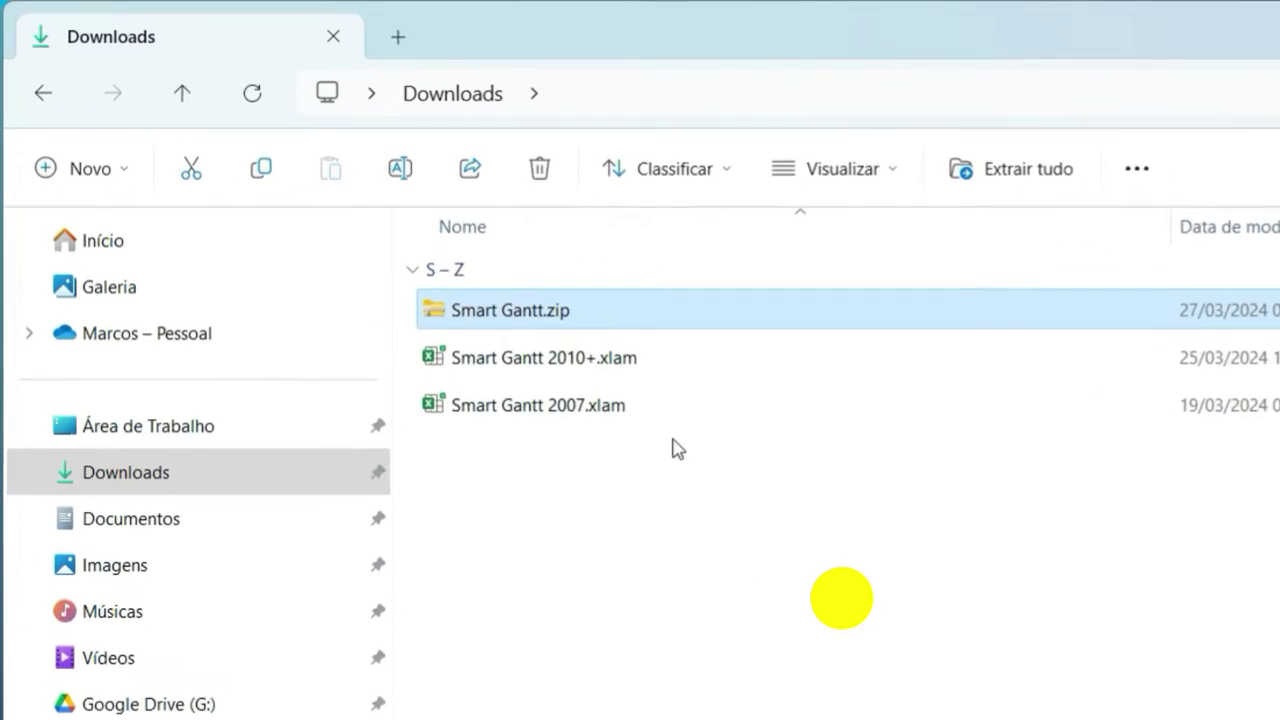
{"action": "left_click", "coordinate": [619, 359]}
{"action": "key", "text": "ctrl+c"}
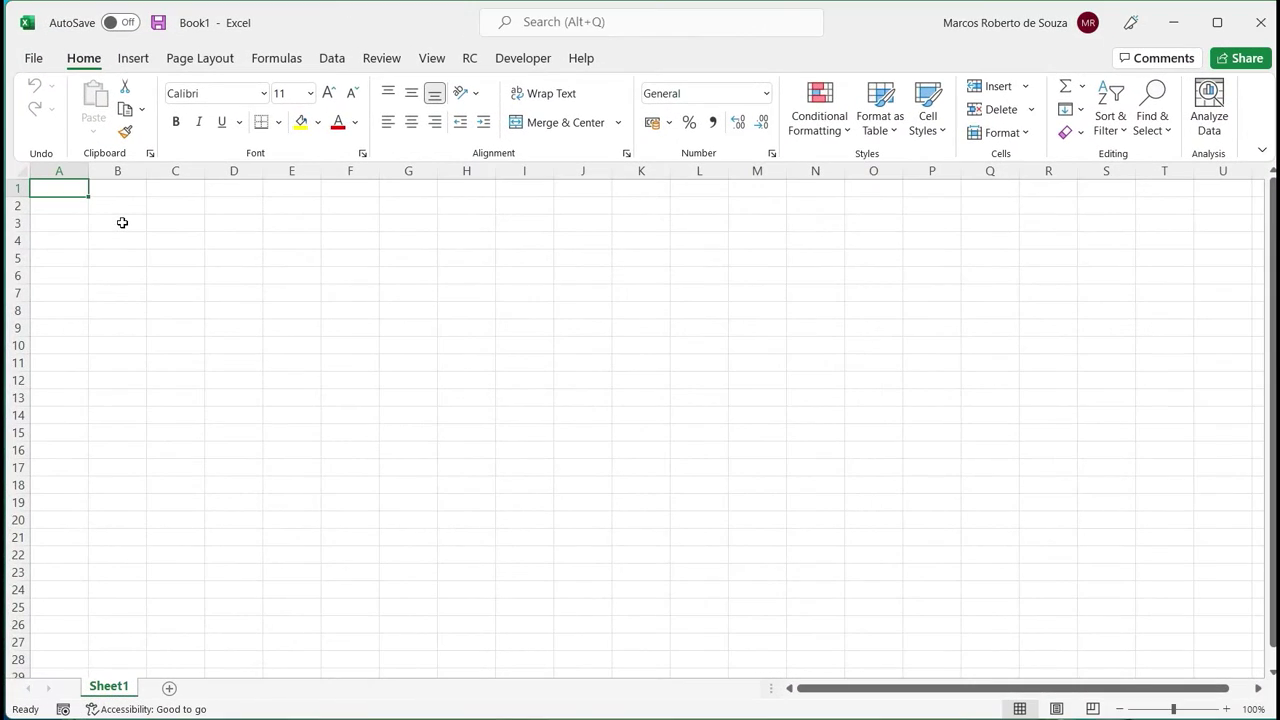
Open the Excel Add-ins manager from File > Options > Add-ins
{"action": "left_click", "coordinate": [36, 60]}
{"action": "left_click", "coordinate": [65, 690]}
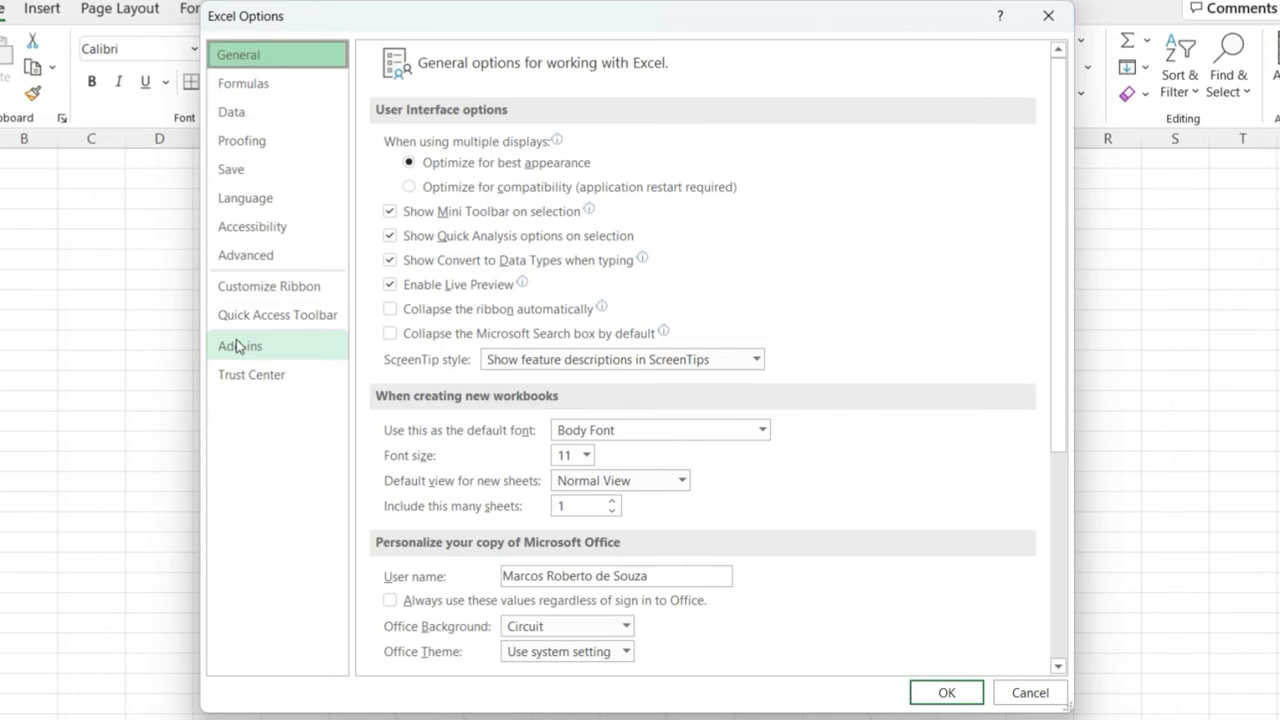
{"action": "left_click", "coordinate": [238, 345]}
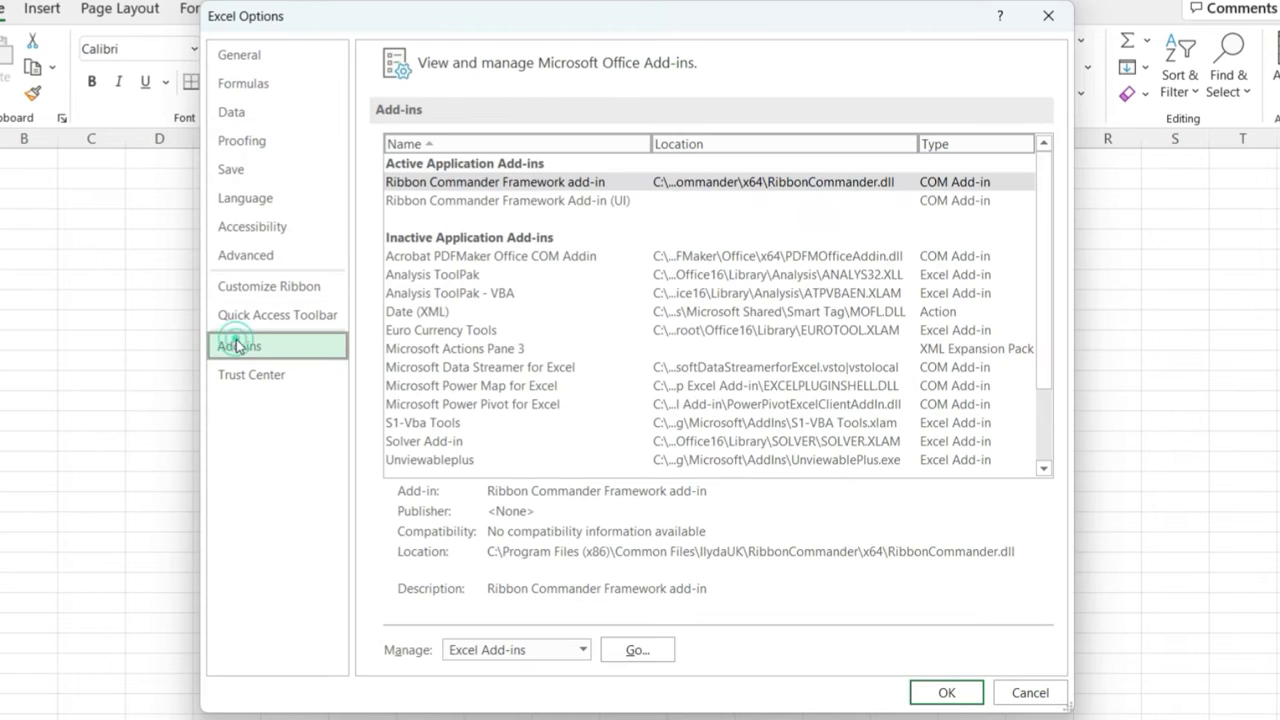
{"action": "left_click", "coordinate": [637, 651]}
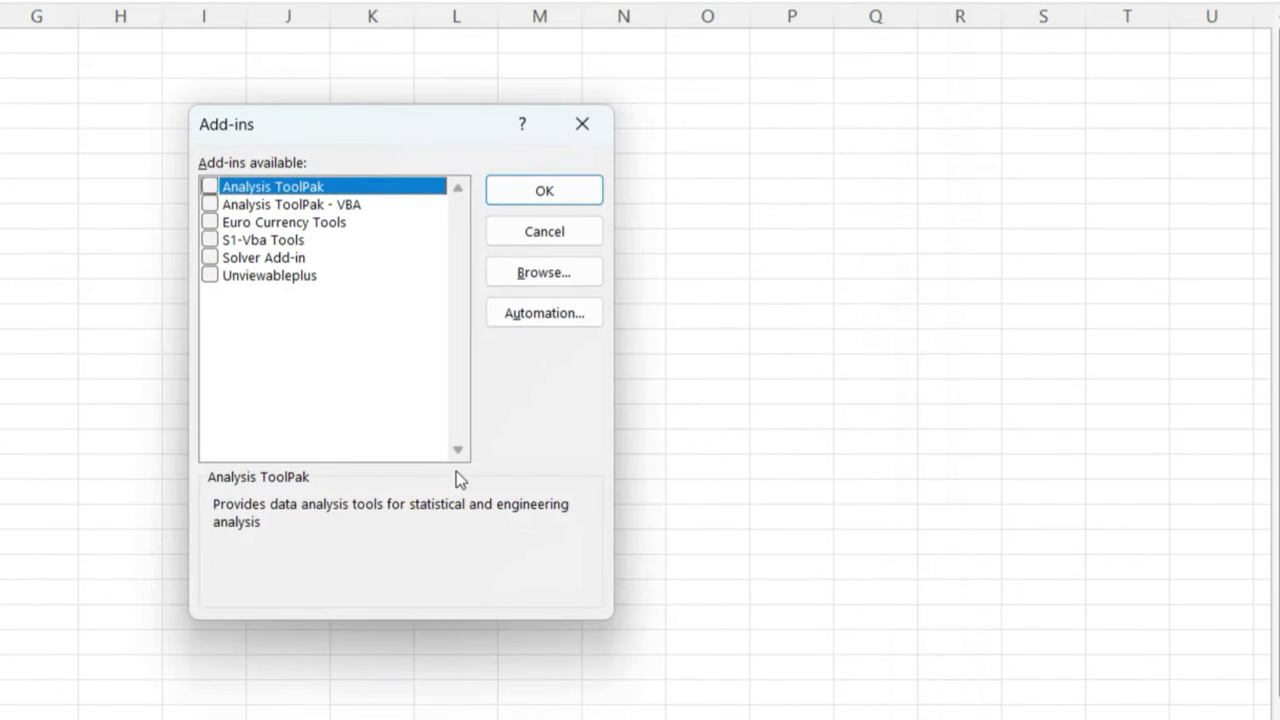
Paste Smart Gantt 2010+.xlam into the AddIns folder, then tick and confirm the Smart Gantt add-in
{"action": "left_click", "coordinate": [558, 277]}
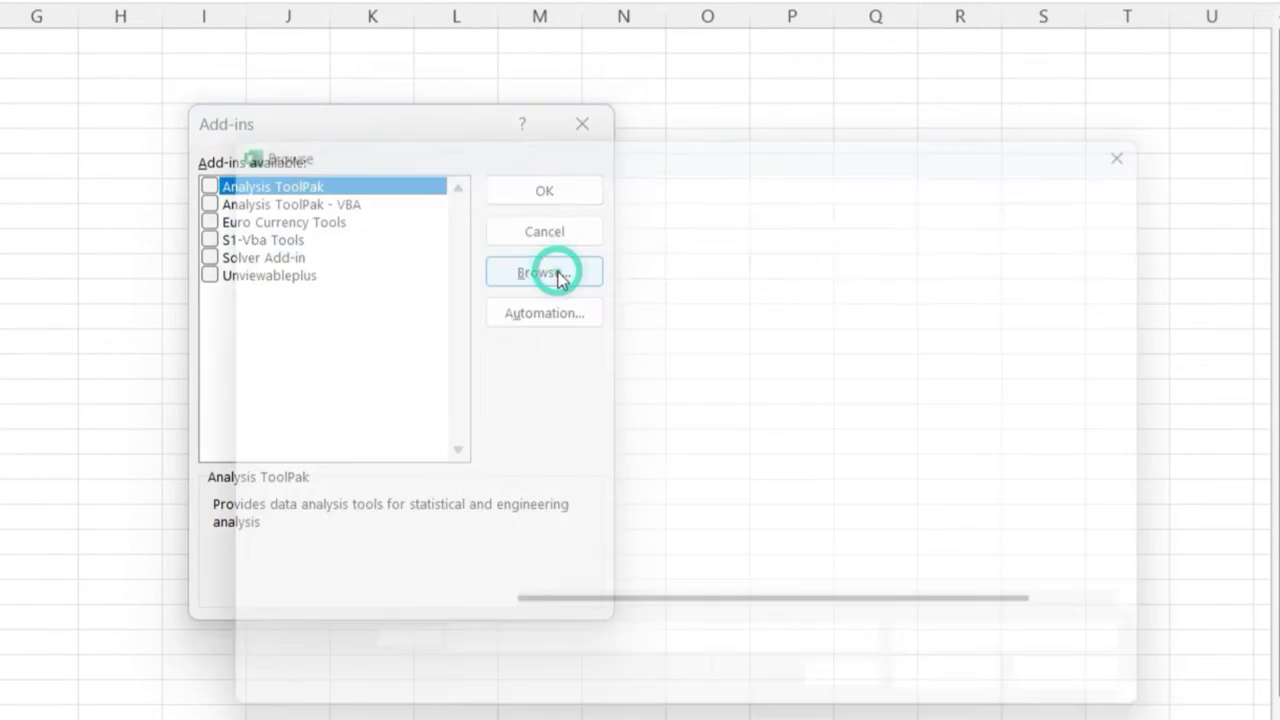
{"action": "left_click", "coordinate": [575, 435]}
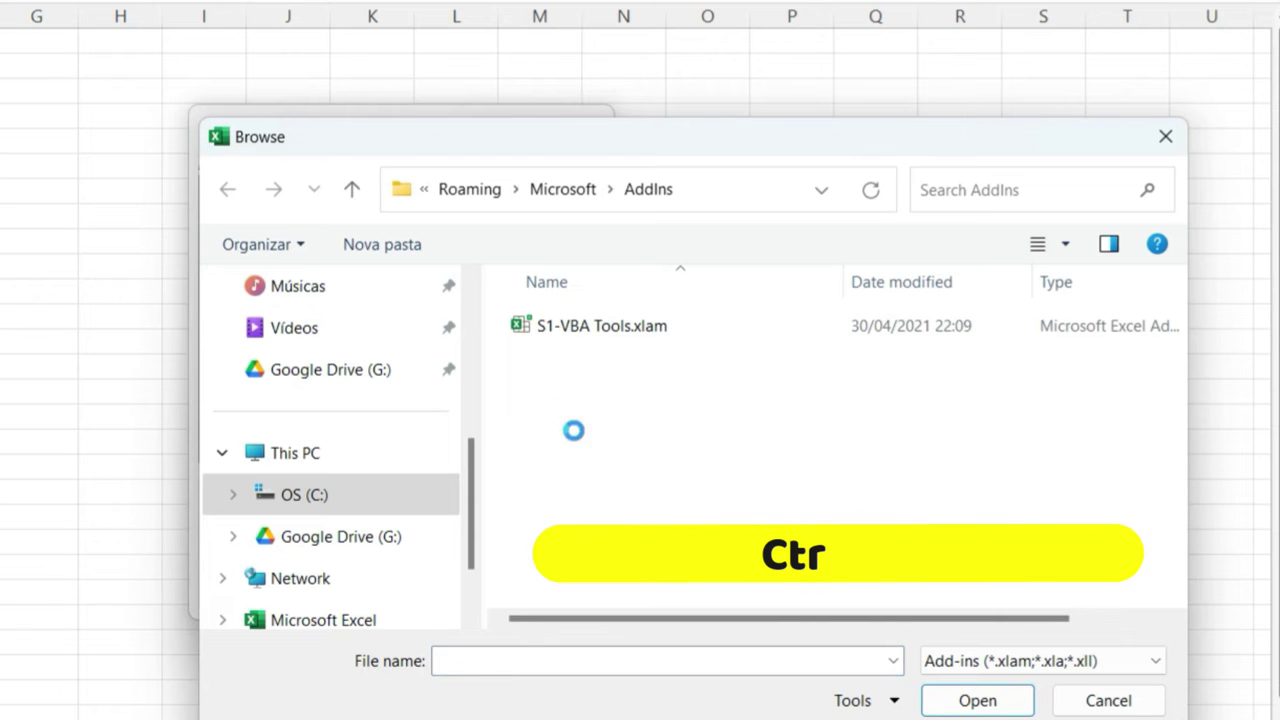
{"action": "key", "text": "ctrl+v"}
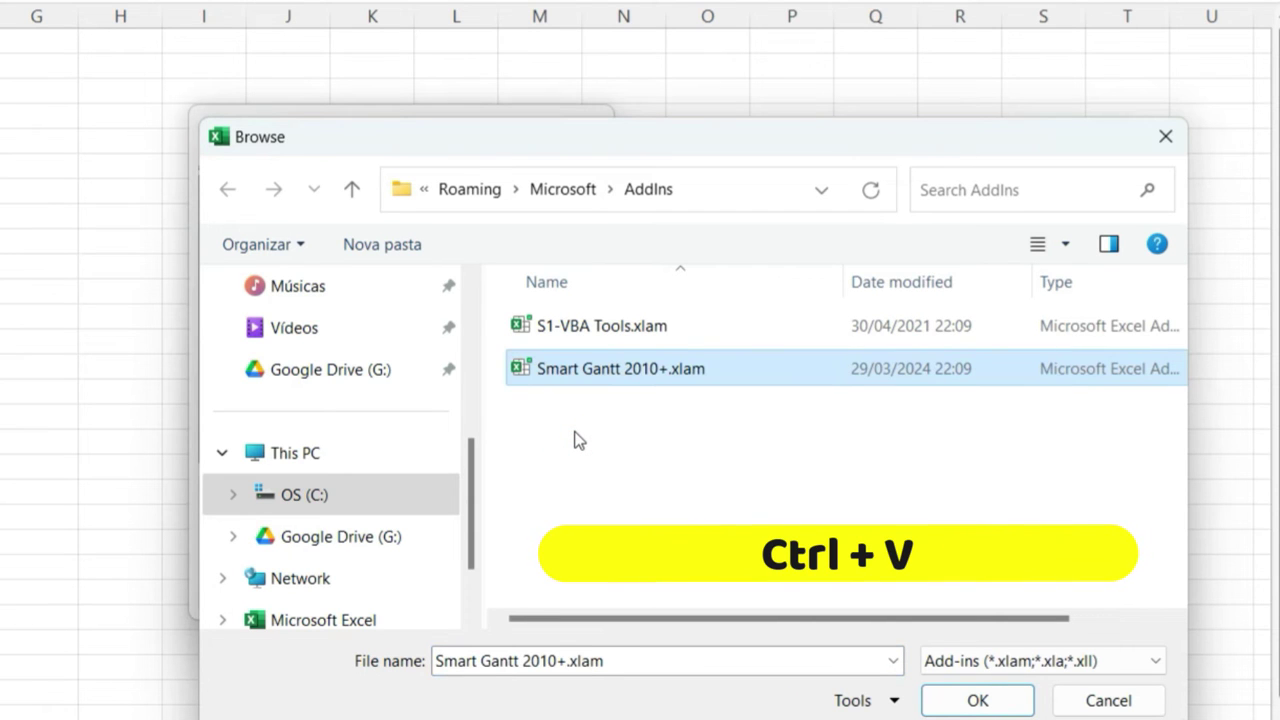
{"action": "left_click", "coordinate": [995, 702]}
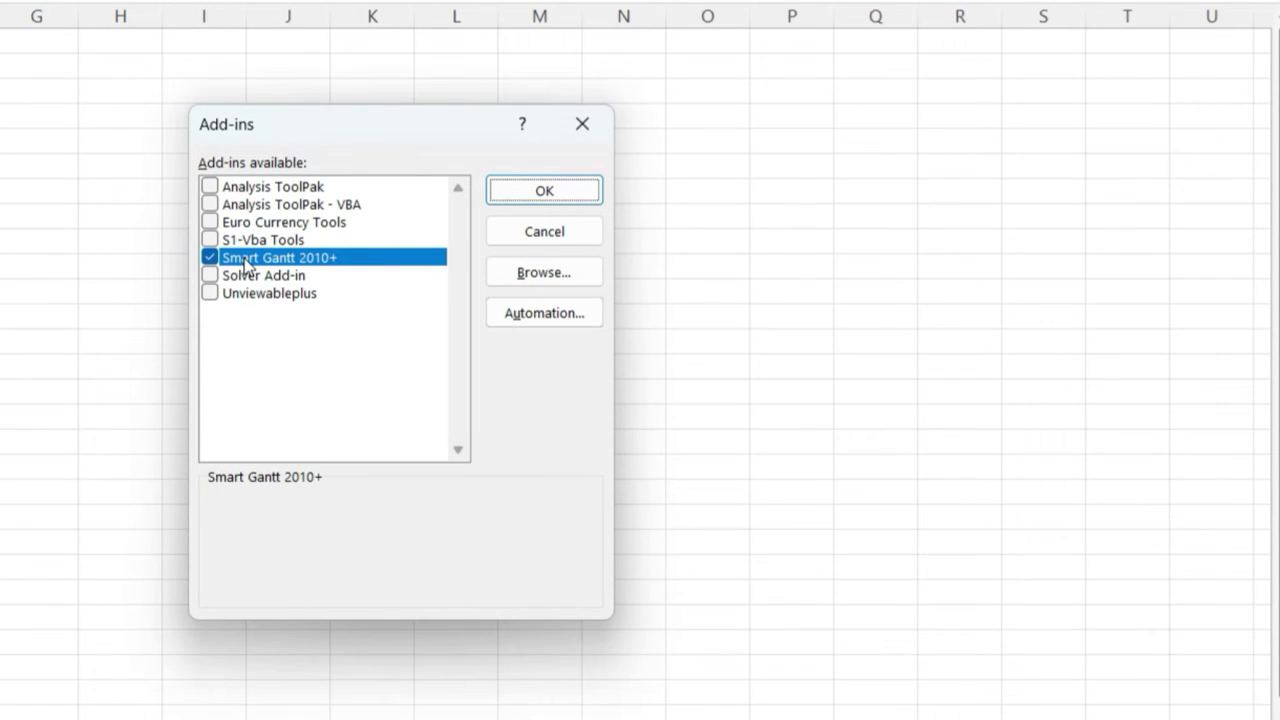
{"action": "left_click", "coordinate": [543, 191]}
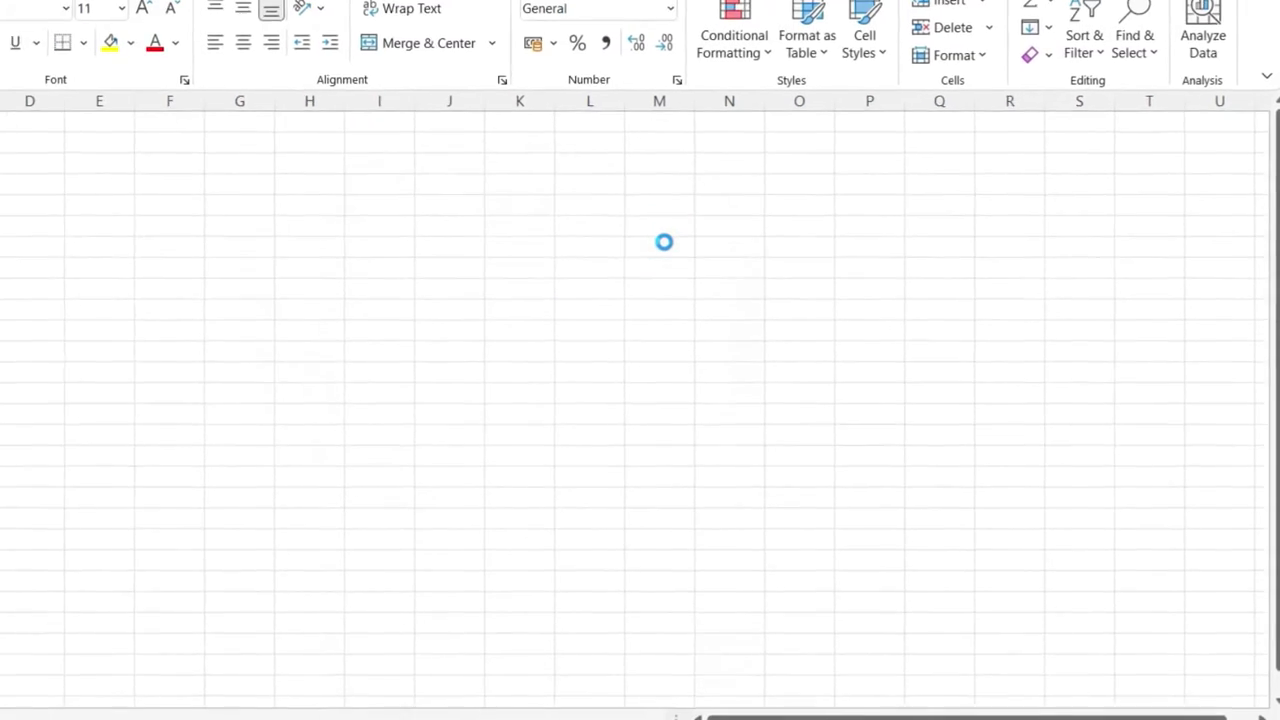
Create a new Smart Gantt chart for project Triump
{"action": "left_click", "coordinate": [659, 60]}
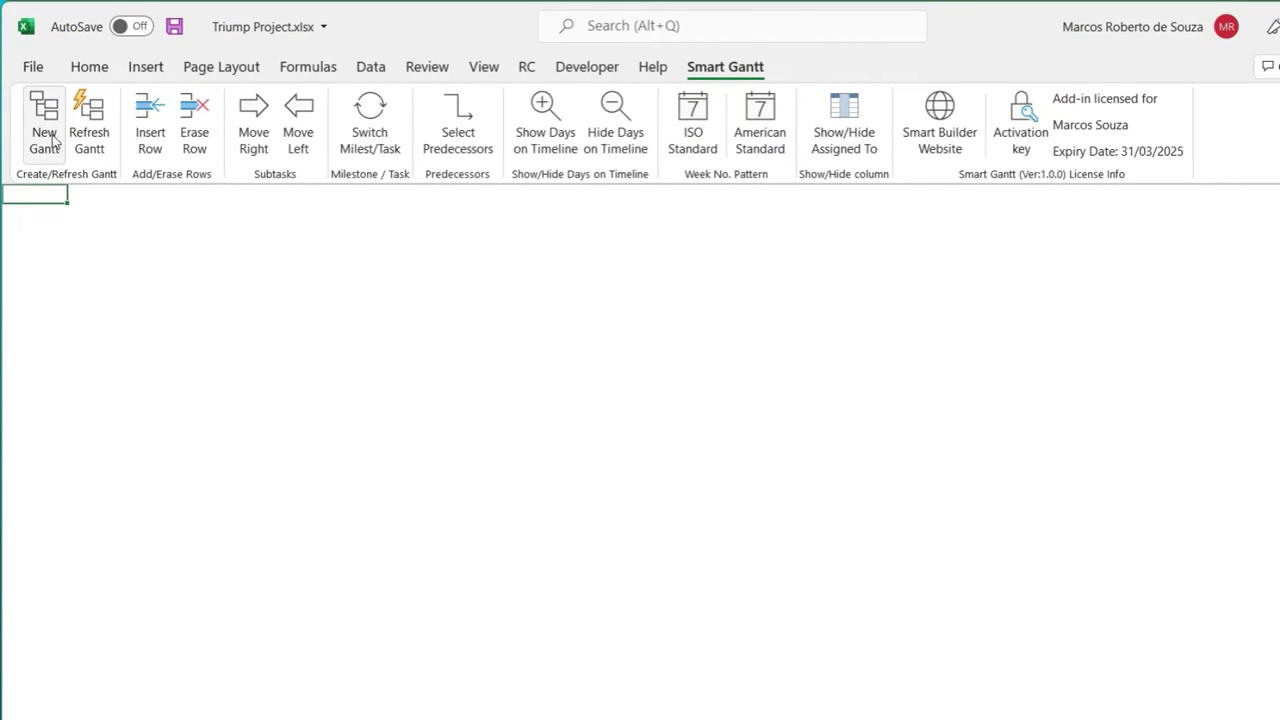
{"action": "left_click", "coordinate": [50, 136]}
{"action": "type", "text": "Triump"}
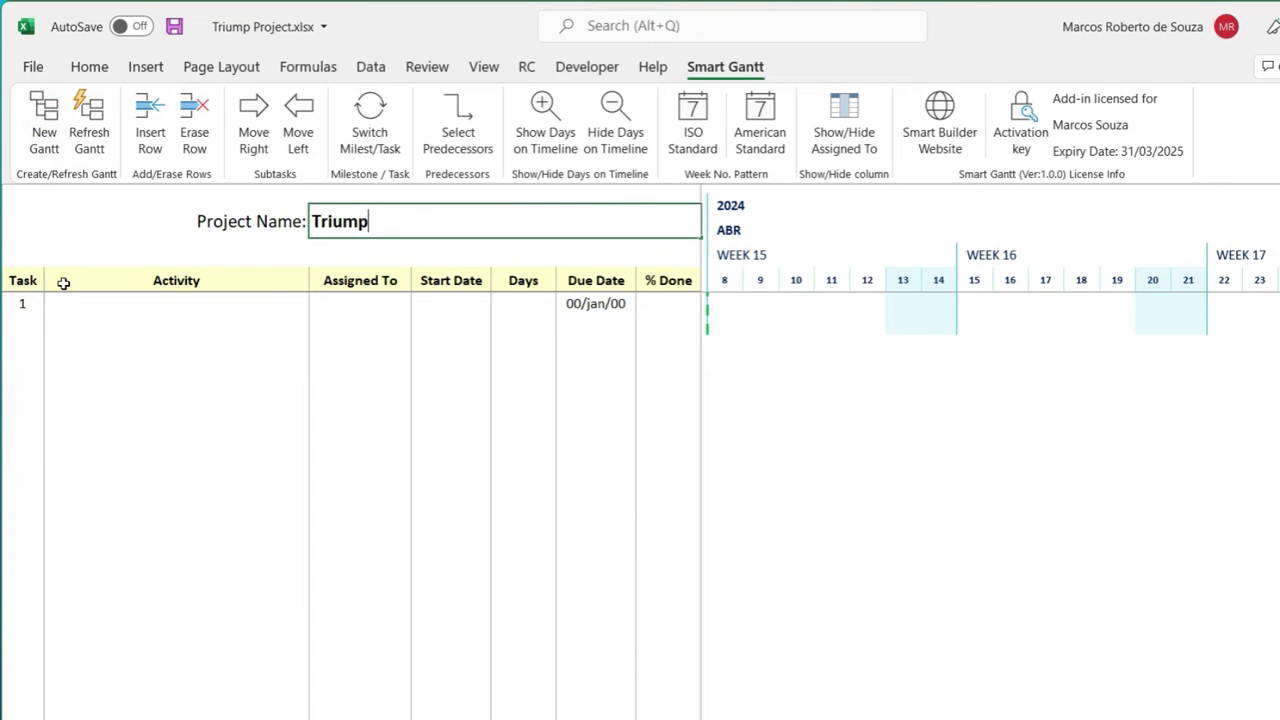
{"action": "left_click", "coordinate": [65, 300]}
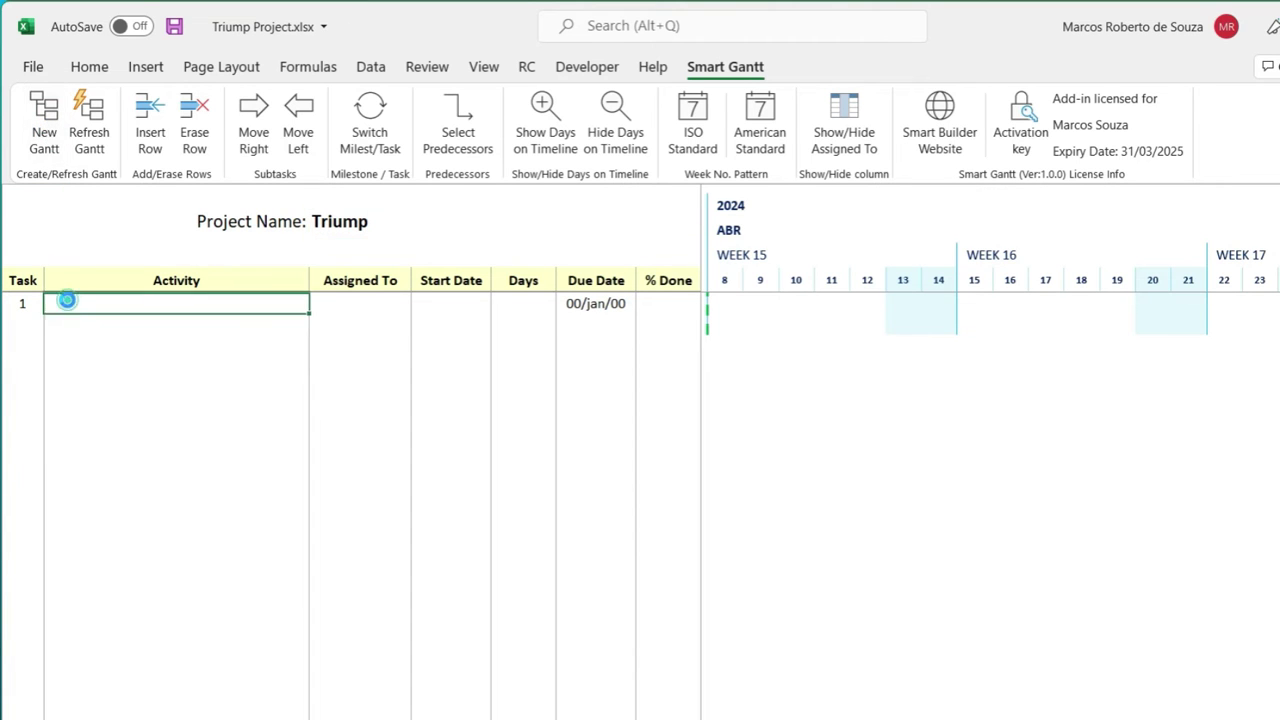
Add task 1 Kick-off meeting starting 19 March 2024
{"action": "type", "text": "Kick-off meeting"}
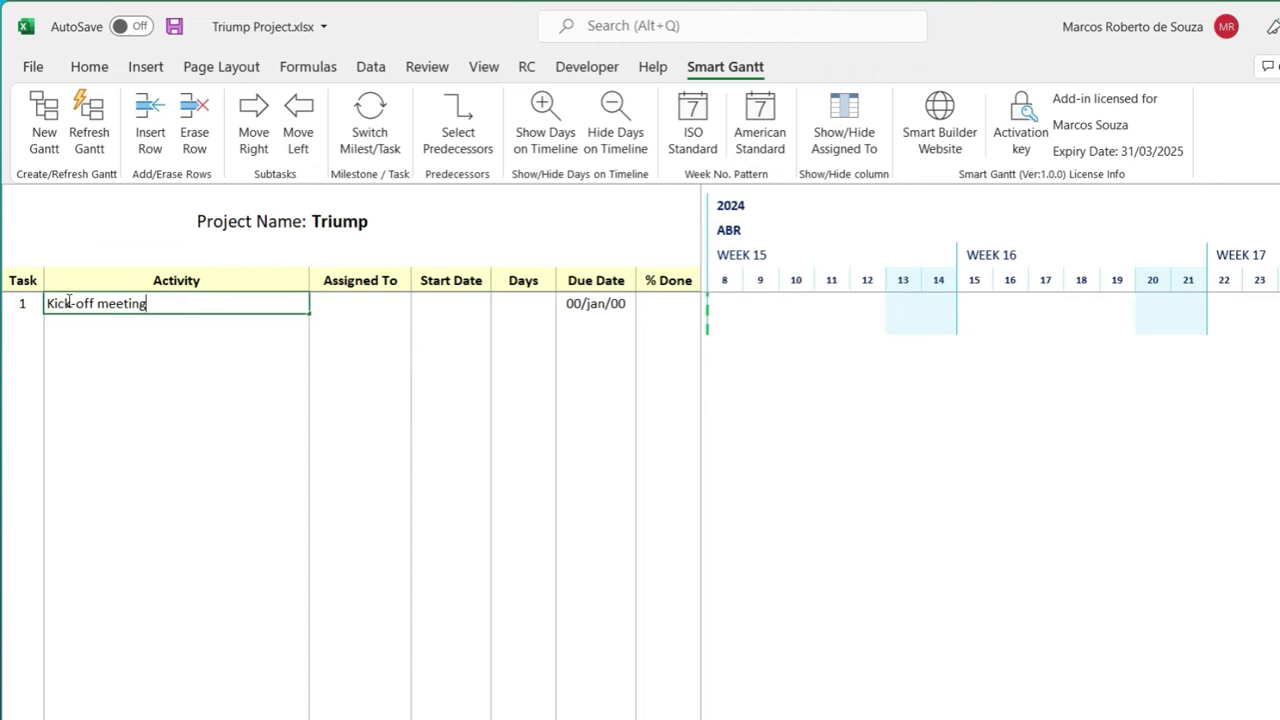
{"action": "key", "text": "Tab"}
{"action": "key", "text": "Tab"}
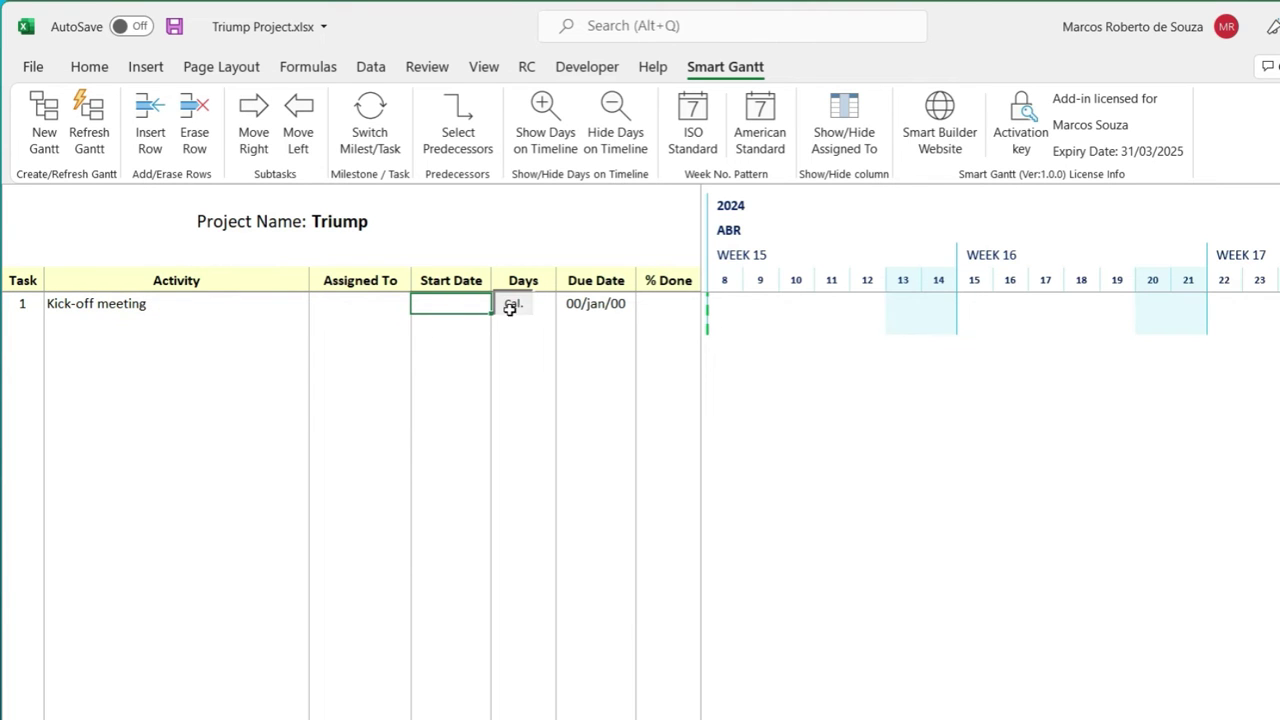
{"action": "left_click", "coordinate": [513, 305]}
{"action": "left_click", "coordinate": [618, 315]}
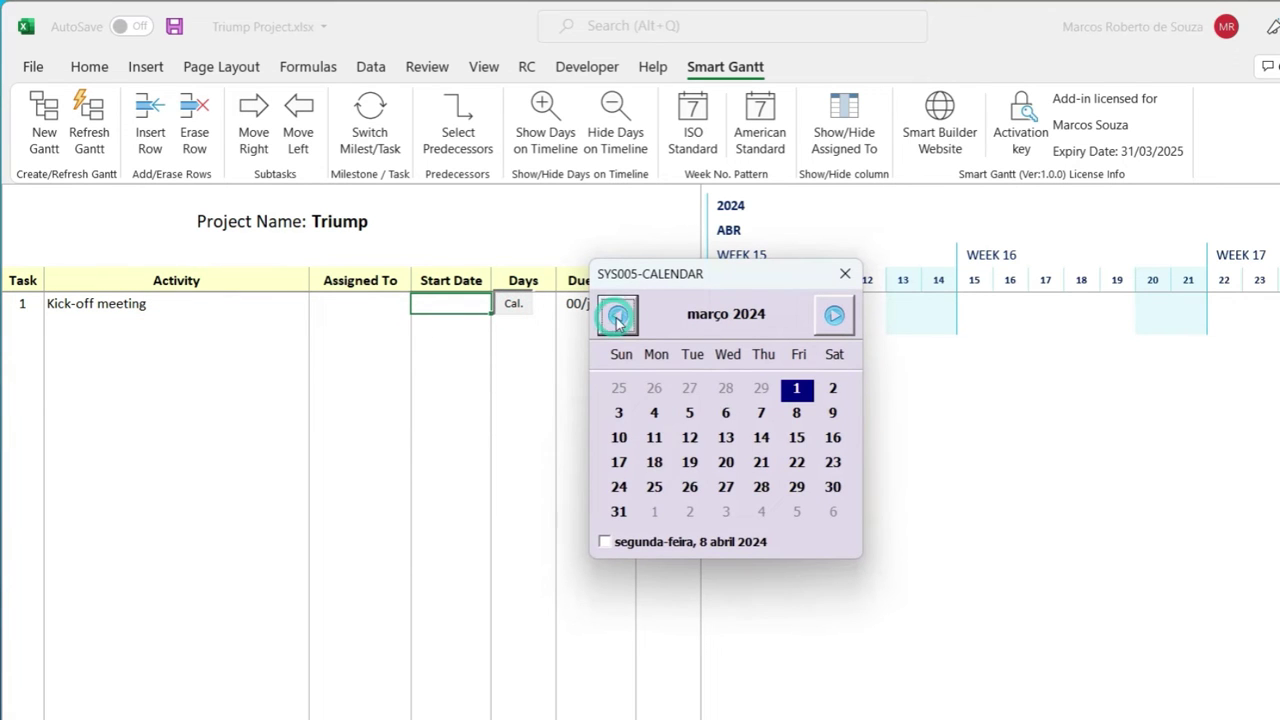
{"action": "left_click", "coordinate": [691, 461]}
{"action": "type", "text": "0"}
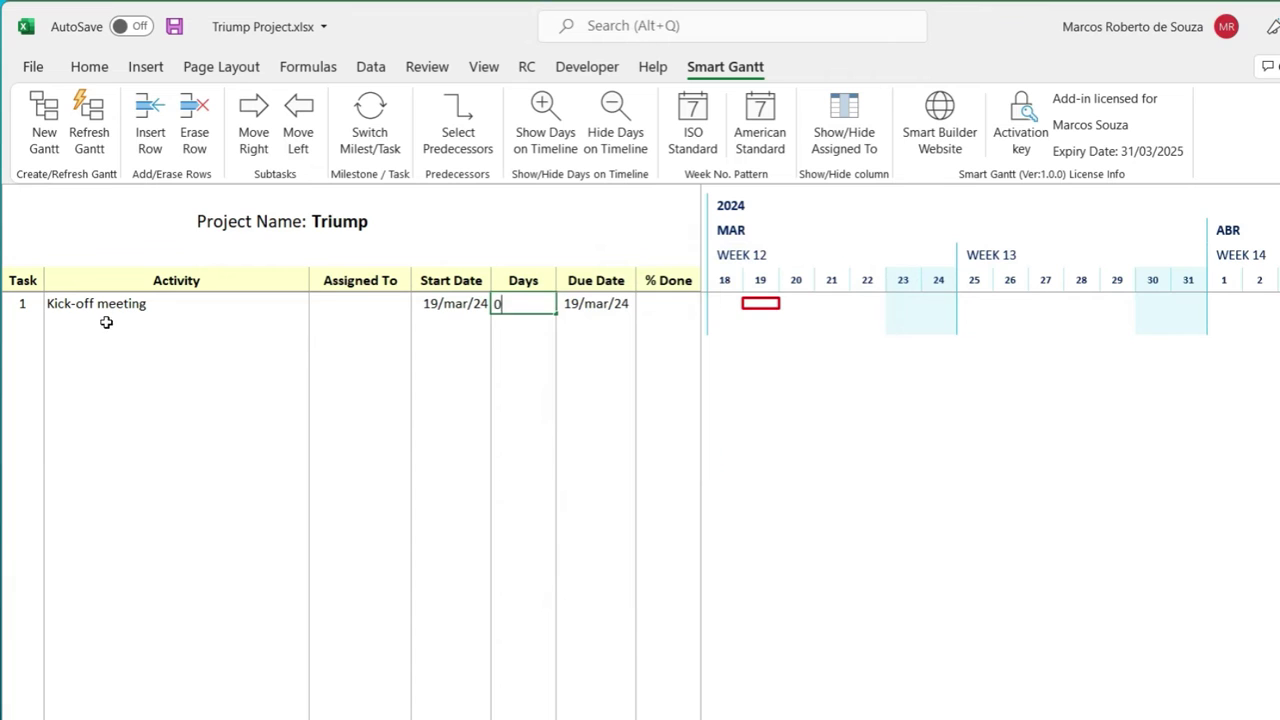
Add task 2 Agree on objectives with a 1-day duration
{"action": "left_click", "coordinate": [106, 322]}
{"action": "type", "text": "Agree on objectives"}
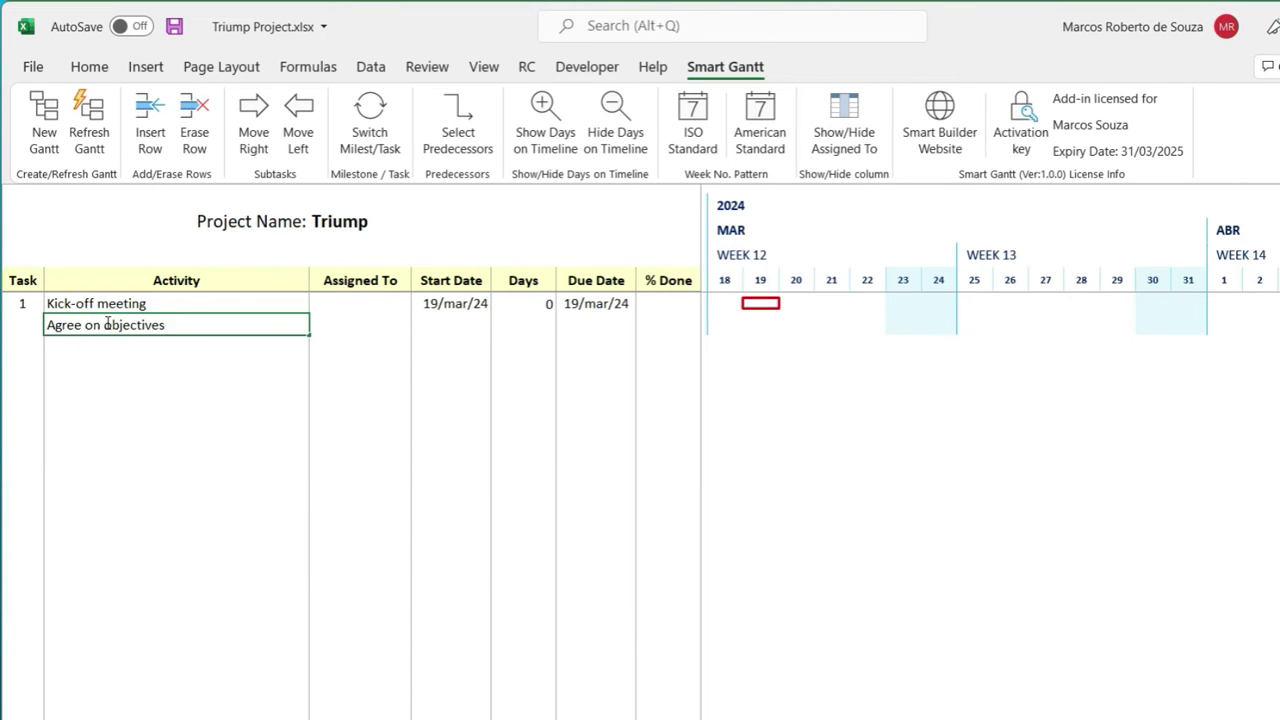
{"action": "key", "text": "Tab"}
{"action": "key", "text": "Tab"}
{"action": "key", "text": "Tab"}
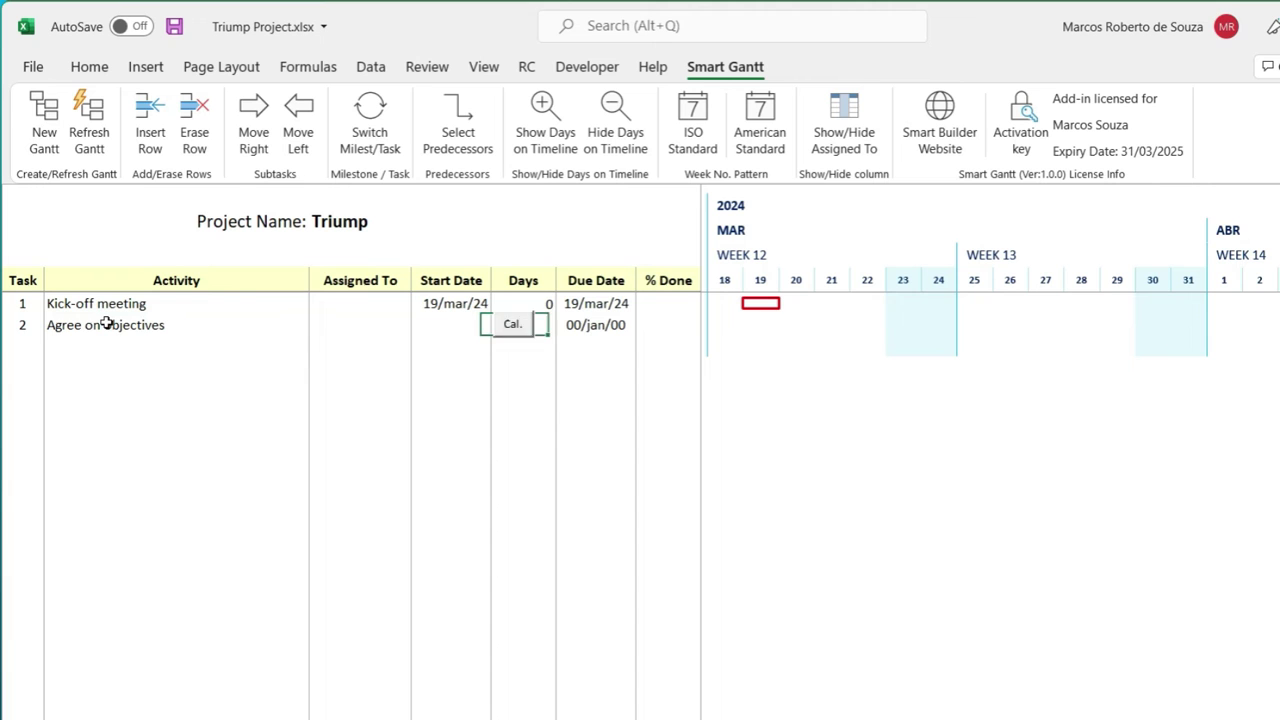
{"action": "type", "text": "1"}
{"action": "key", "text": "Return"}
{"action": "key", "text": "Tab"}
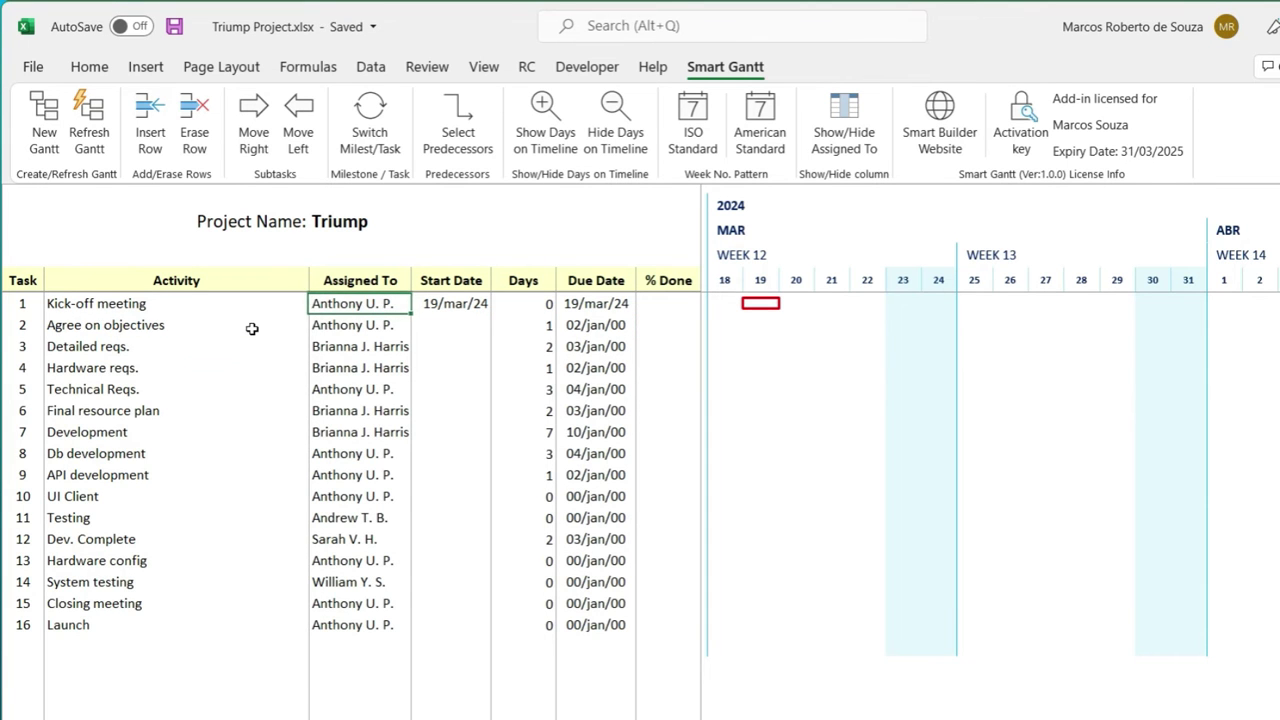
Link Agree on objectives to follow Kick-off meeting
{"action": "left_click", "coordinate": [252, 328]}
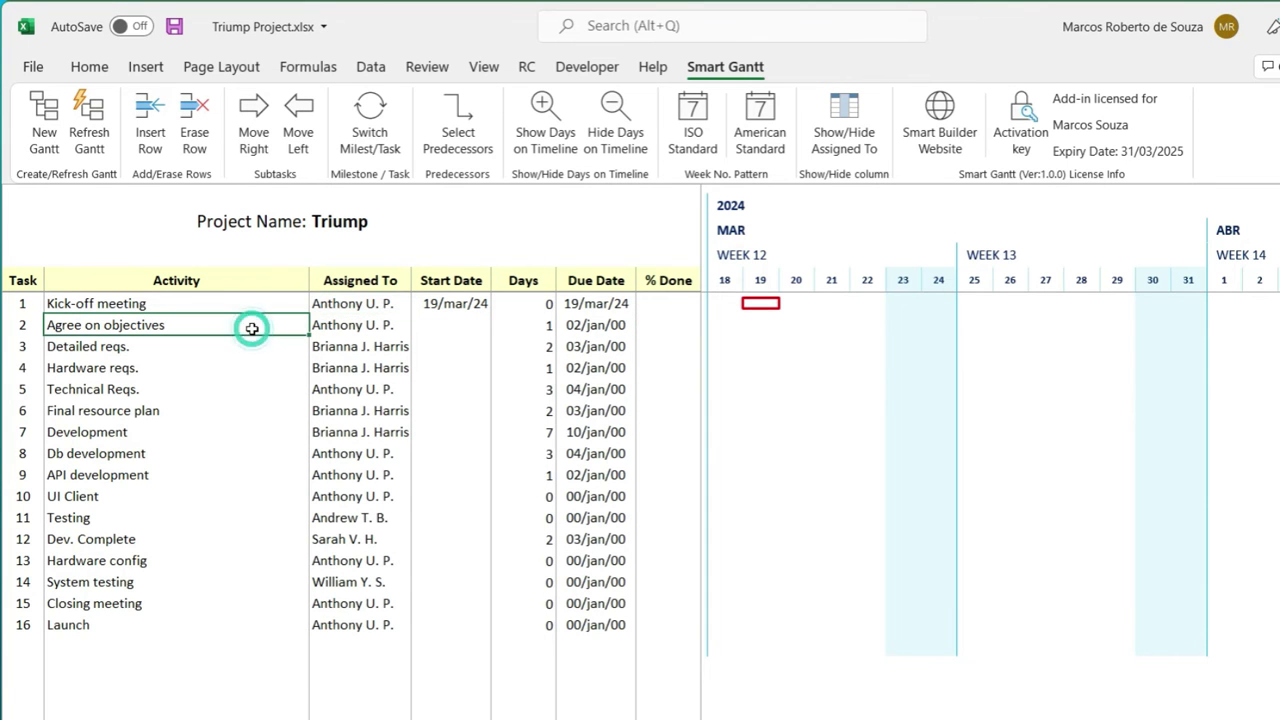
{"action": "left_click", "coordinate": [458, 122]}
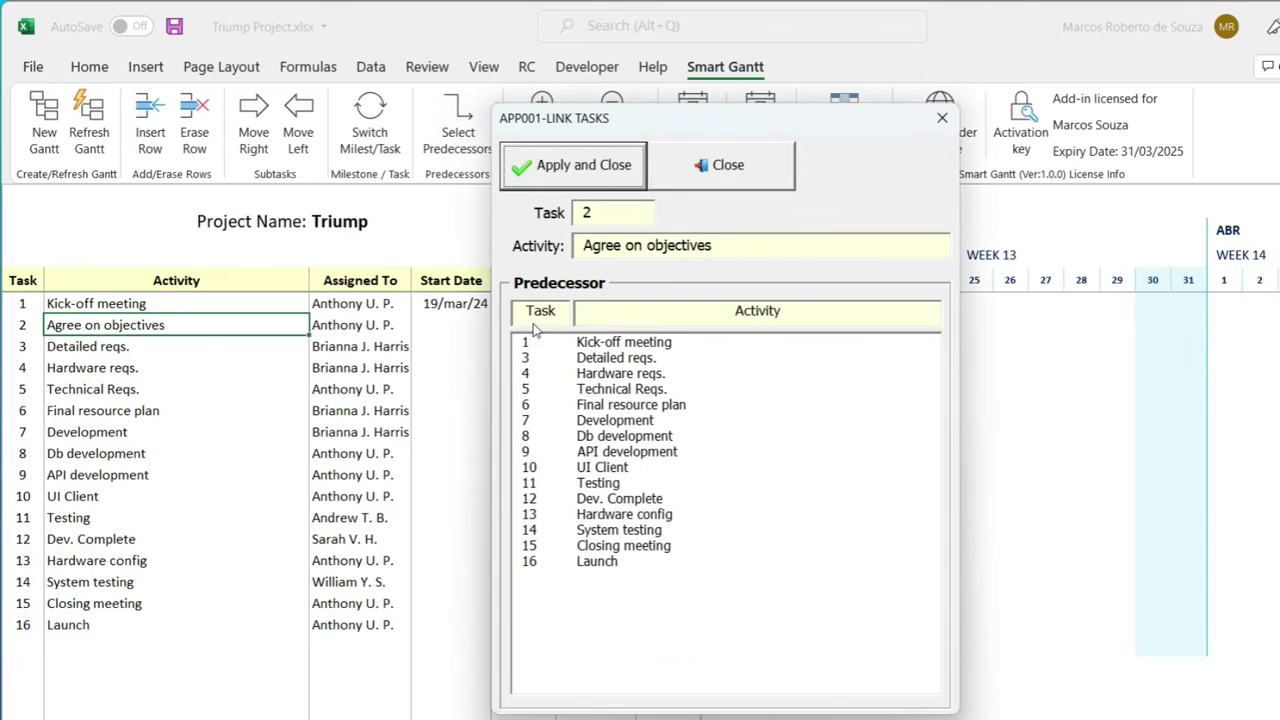
{"action": "left_click", "coordinate": [533, 342]}
{"action": "left_click", "coordinate": [541, 165]}
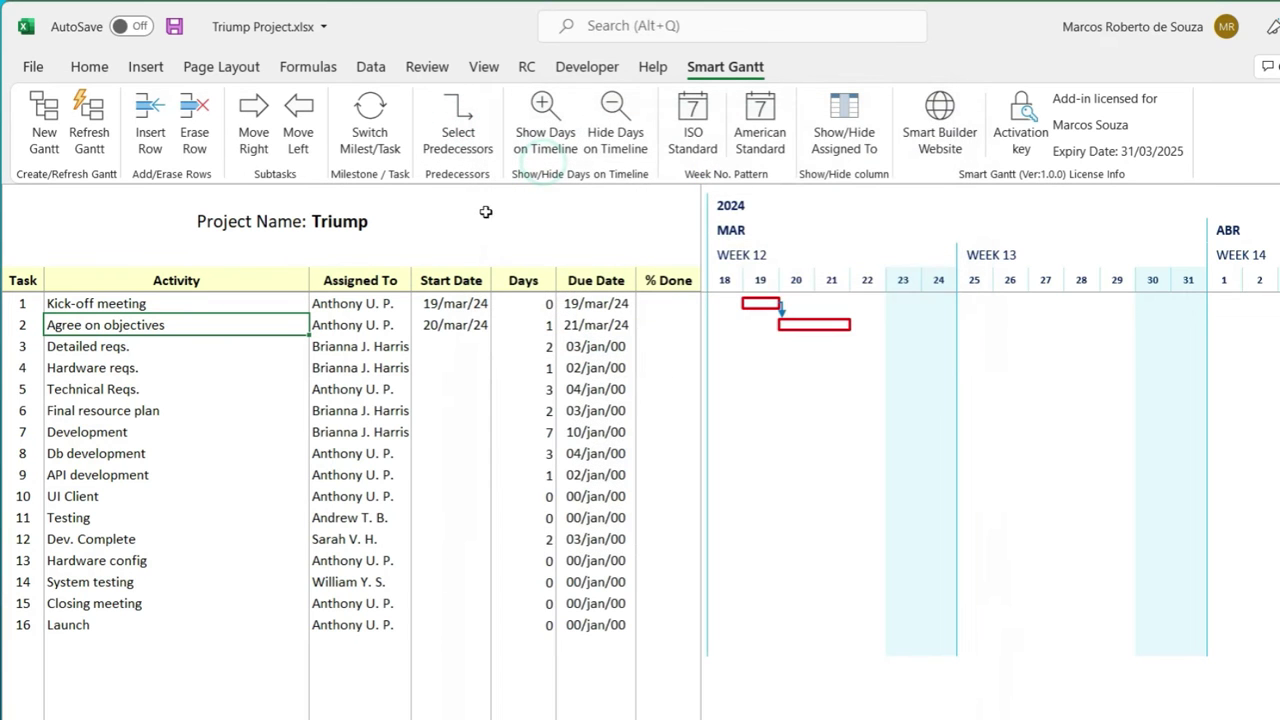
Link Detailed reqs. after Agree on objectives and hide the Assigned To column
{"action": "left_click", "coordinate": [285, 346]}
{"action": "left_click", "coordinate": [455, 135]}
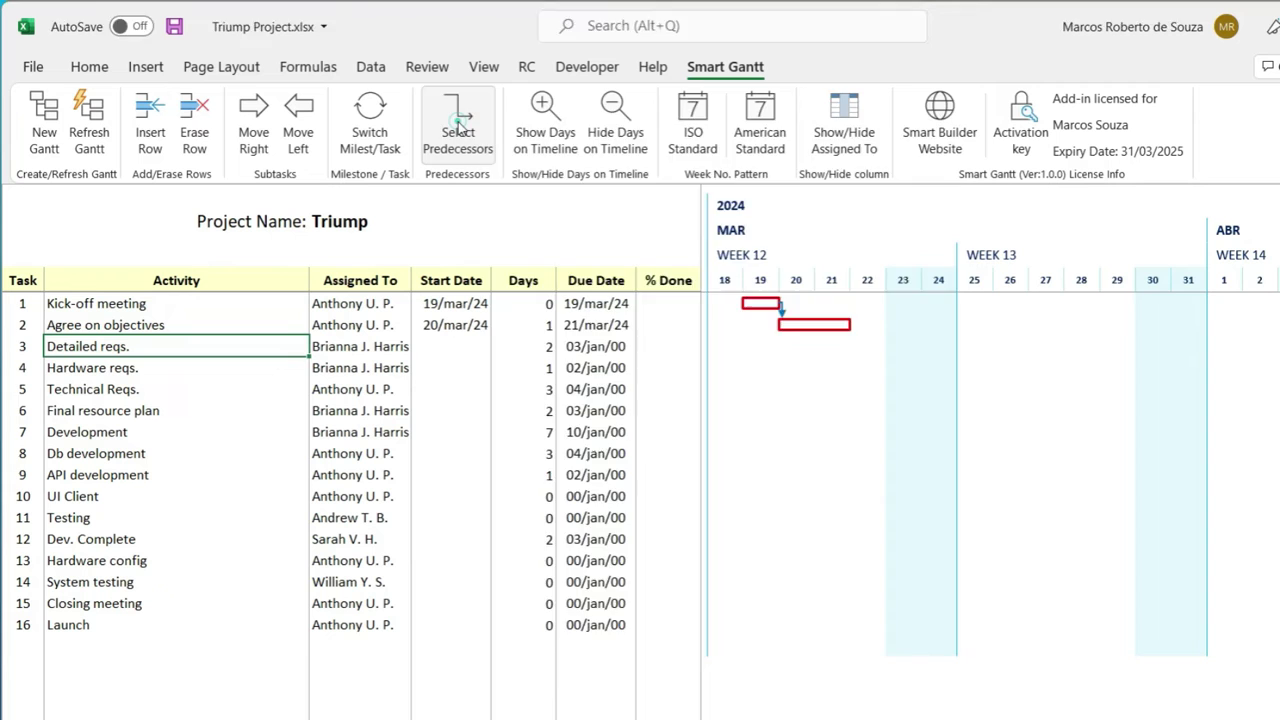
{"action": "left_click", "coordinate": [533, 357]}
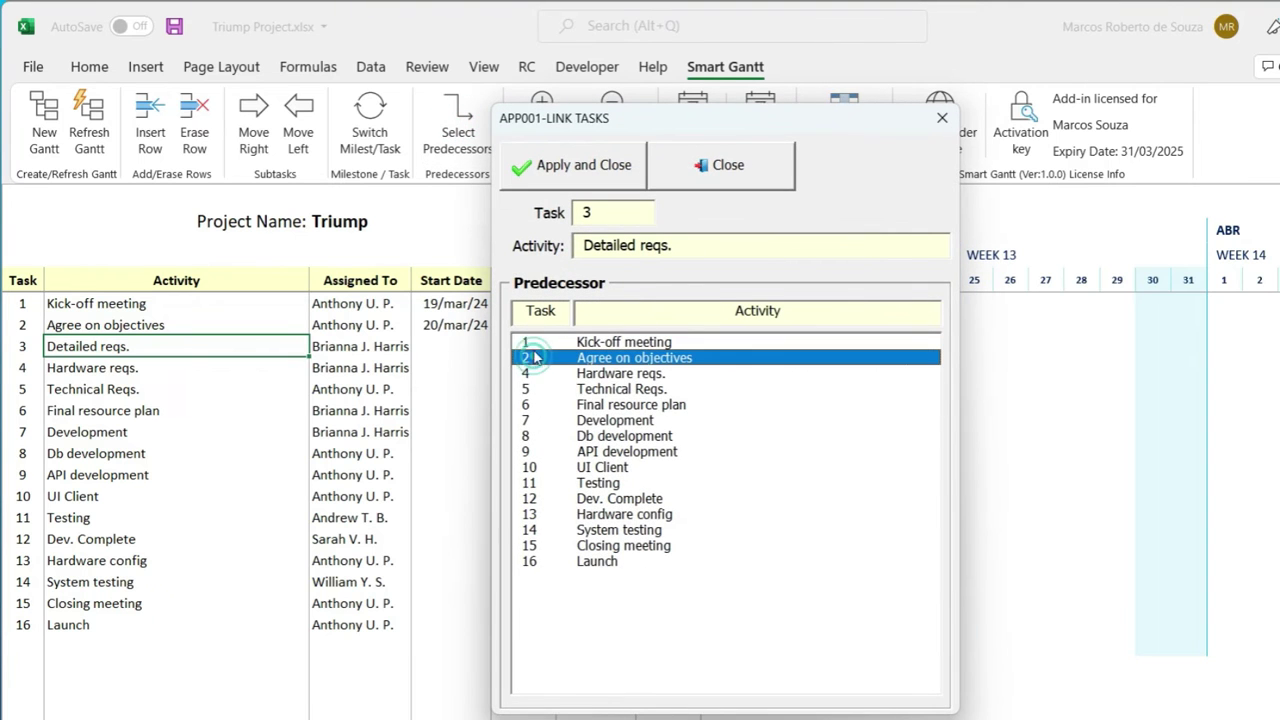
{"action": "left_click", "coordinate": [529, 176]}
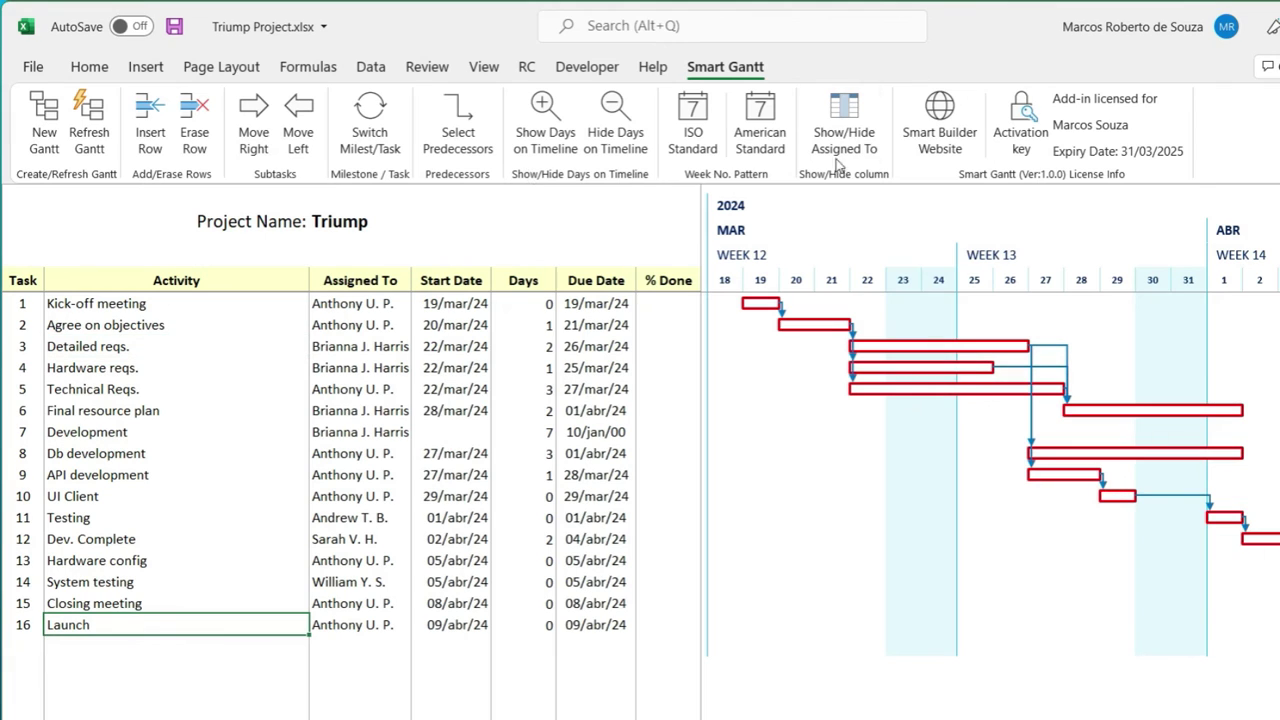
{"action": "left_click", "coordinate": [845, 120]}
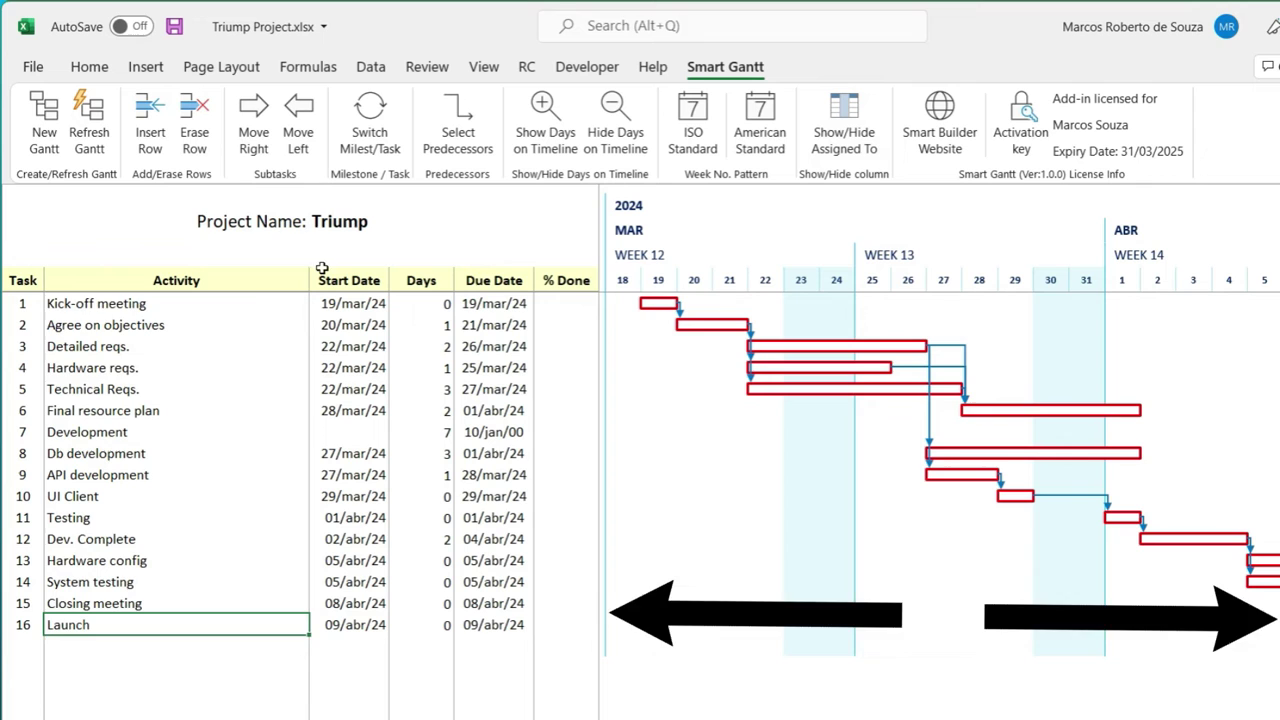
{"action": "left_click", "coordinate": [226, 303]}
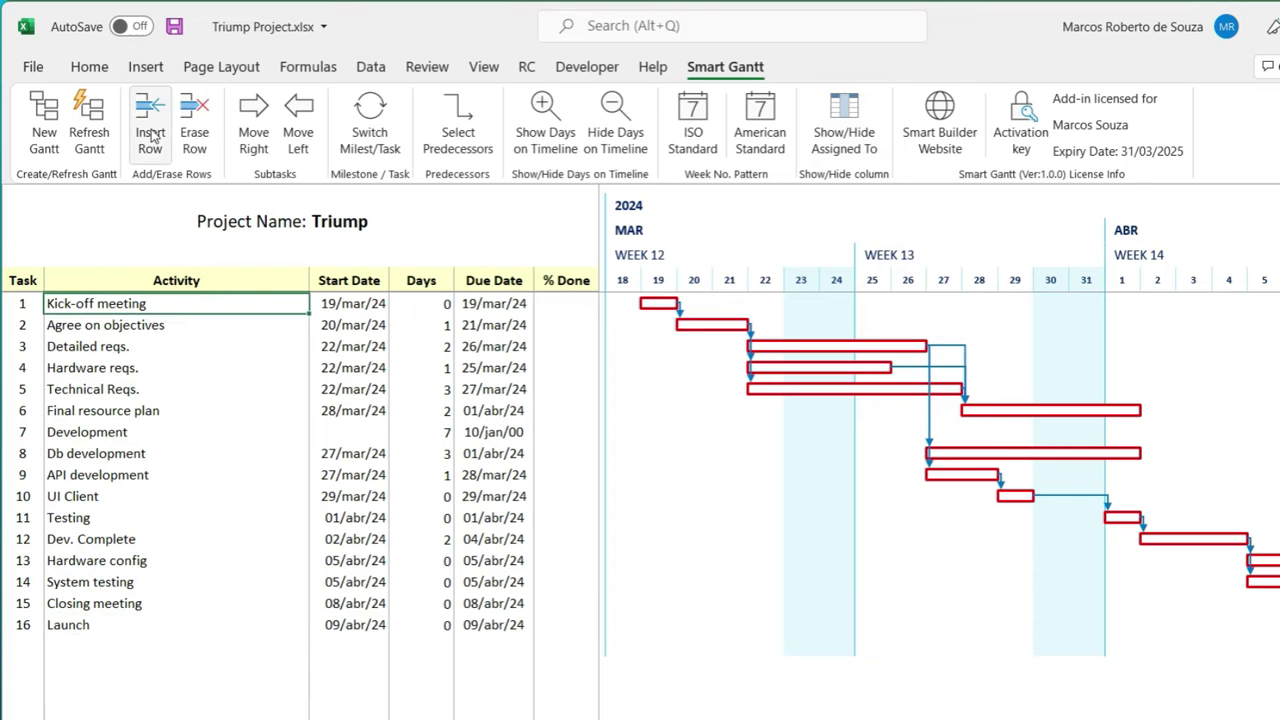
Insert empty task rows above Kick-off meeting and Agree on objectives
{"action": "left_click", "coordinate": [152, 137]}
{"action": "left_click", "coordinate": [148, 346]}
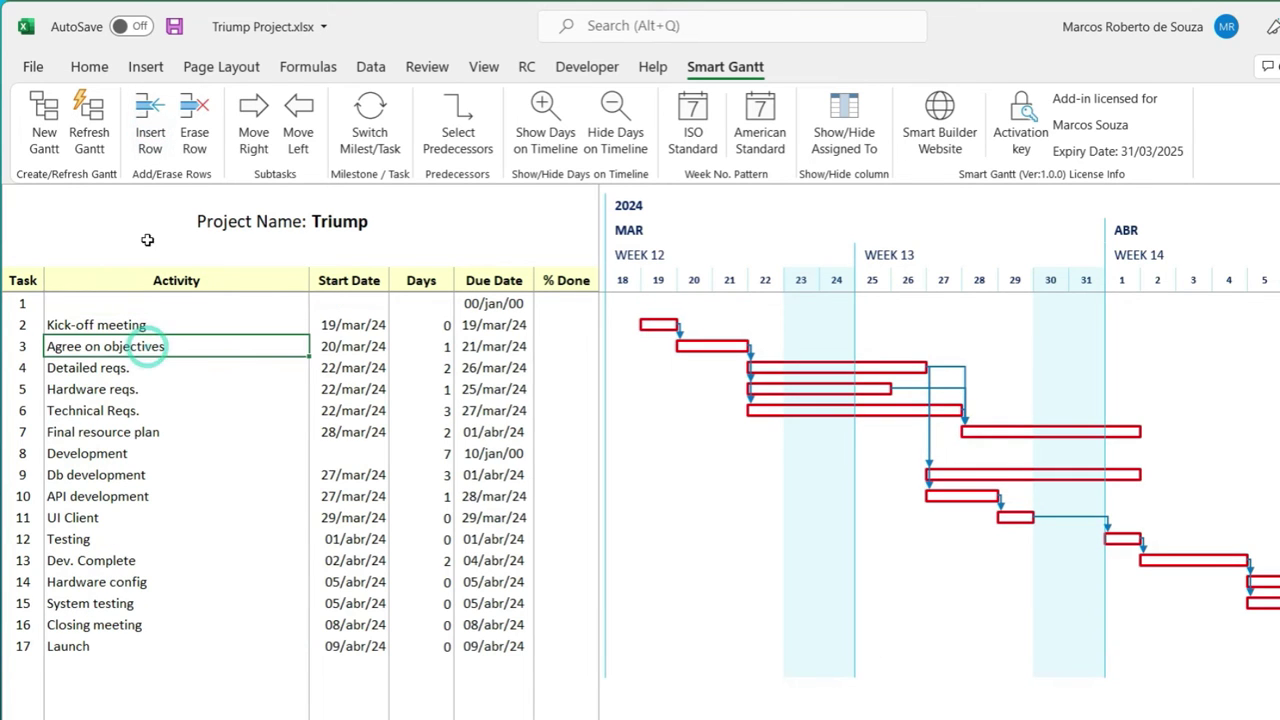
{"action": "left_click", "coordinate": [150, 142]}
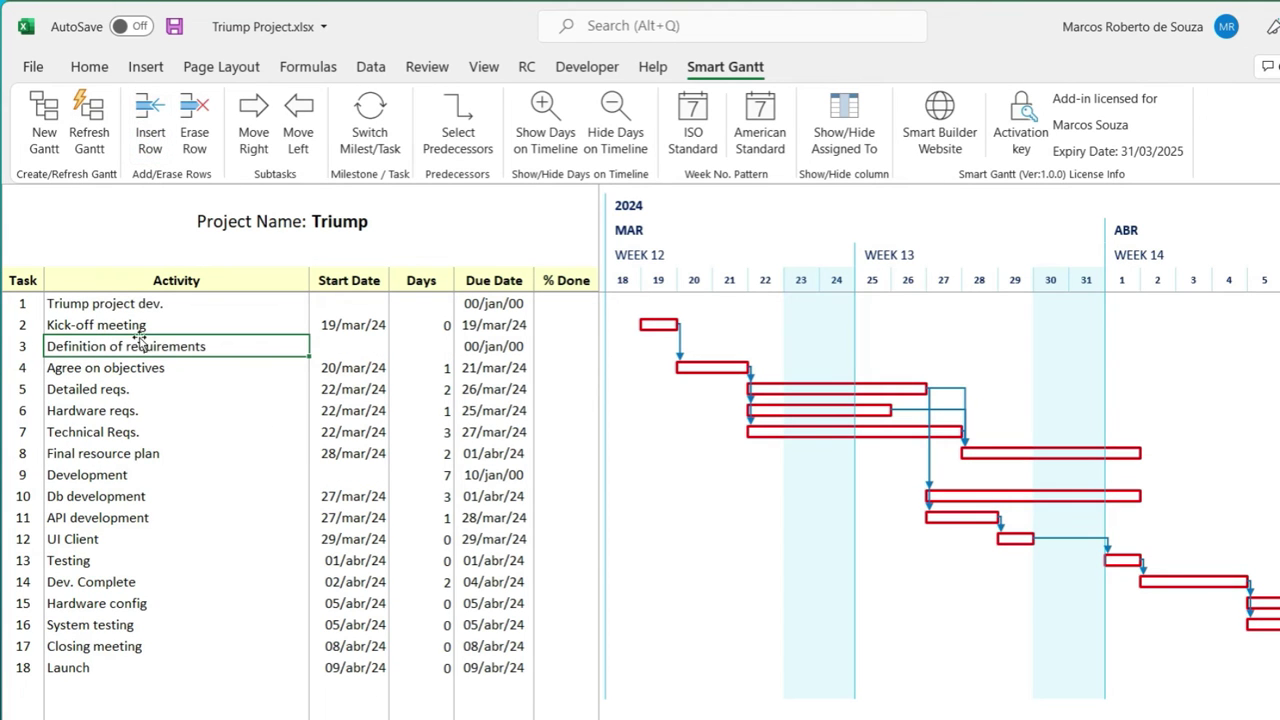
Indent tasks under Triump project dev., Definition of requirements, and Development summaries
{"action": "left_click_drag", "start_coordinate": [128, 325], "coordinate": [94, 657]}
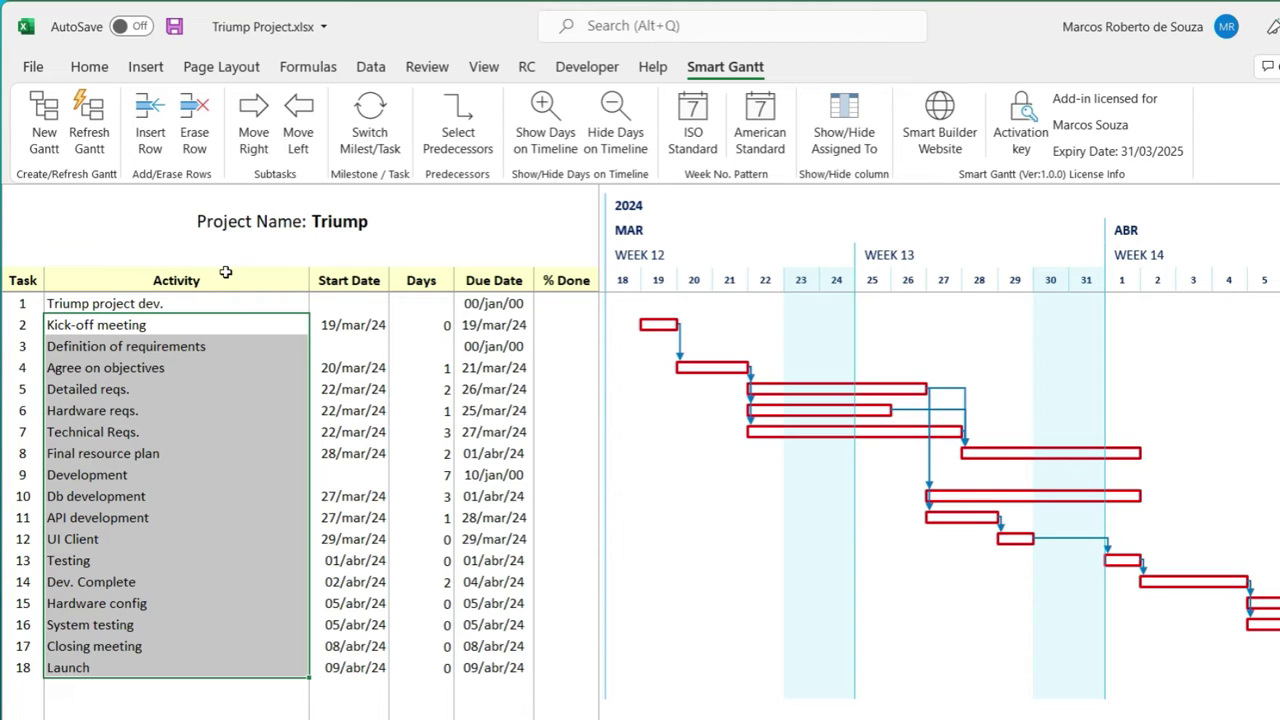
{"action": "left_click", "coordinate": [253, 120]}
{"action": "left_click", "coordinate": [145, 368]}
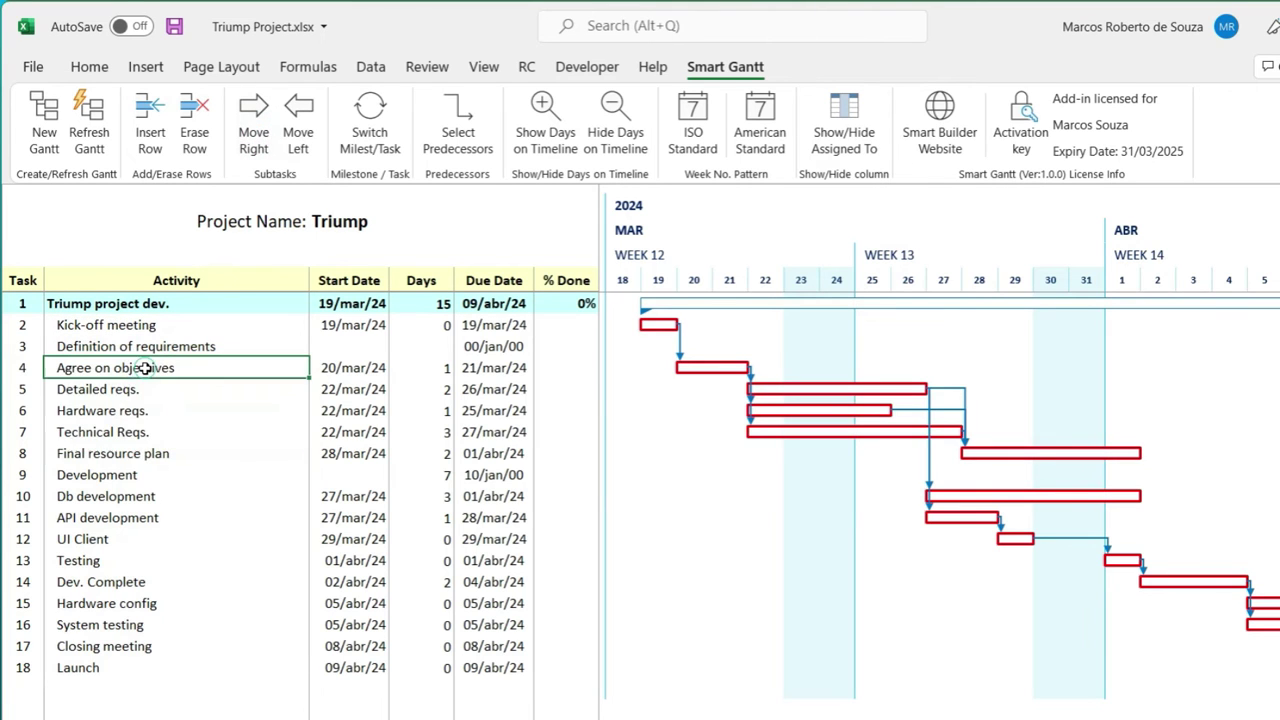
{"action": "left_click_drag", "start_coordinate": [145, 368], "coordinate": [145, 453]}
{"action": "left_click", "coordinate": [250, 135]}
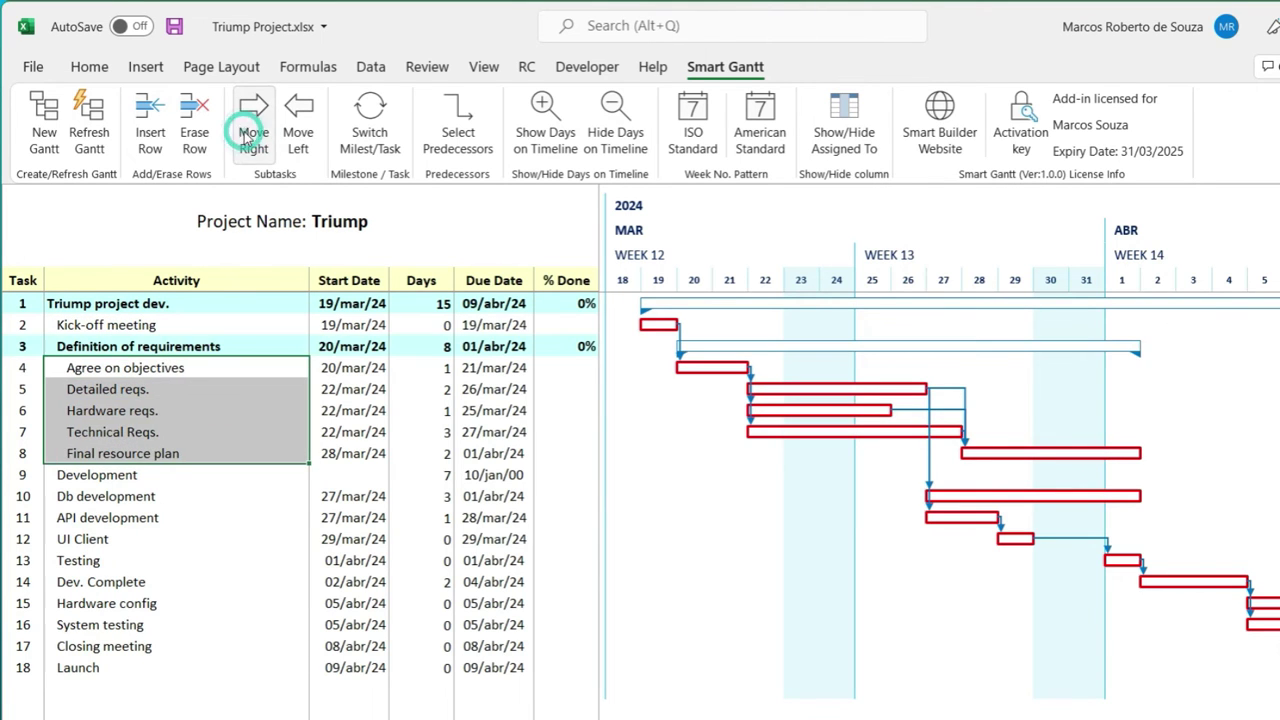
{"action": "left_click_drag", "start_coordinate": [131, 498], "coordinate": [117, 625]}
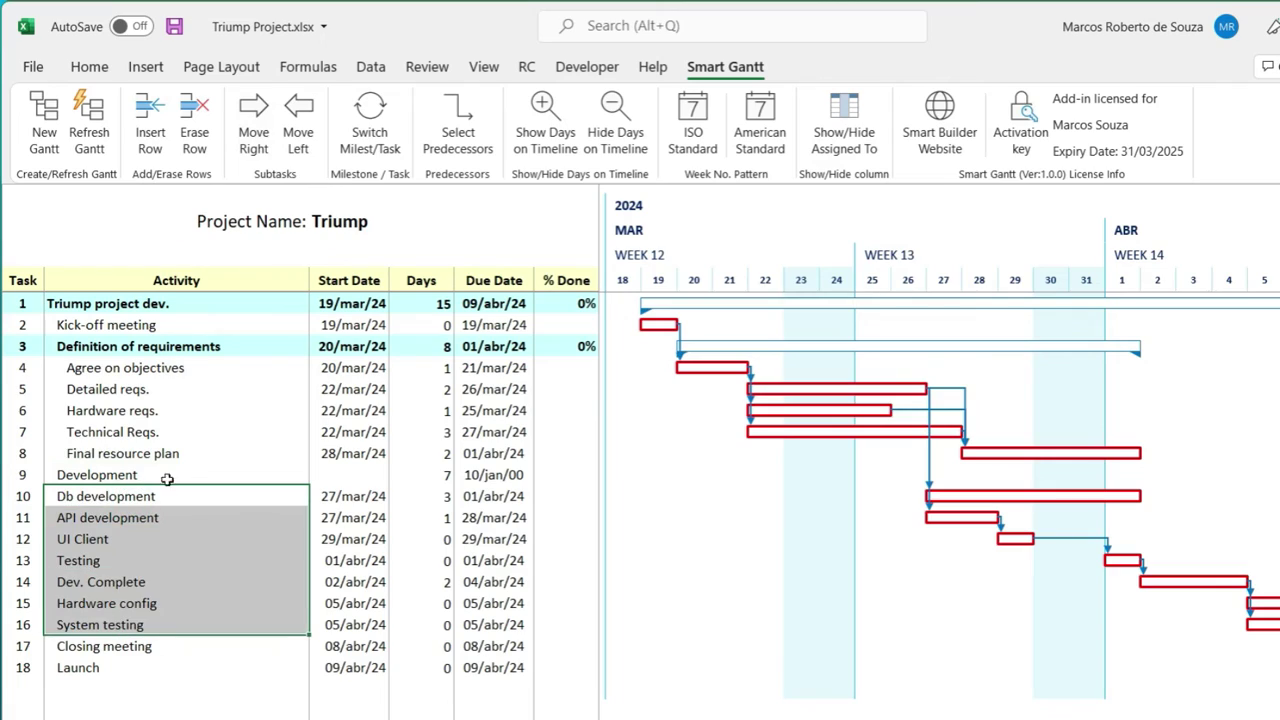
{"action": "left_click", "coordinate": [253, 120]}
{"action": "left_click", "coordinate": [168, 495]}
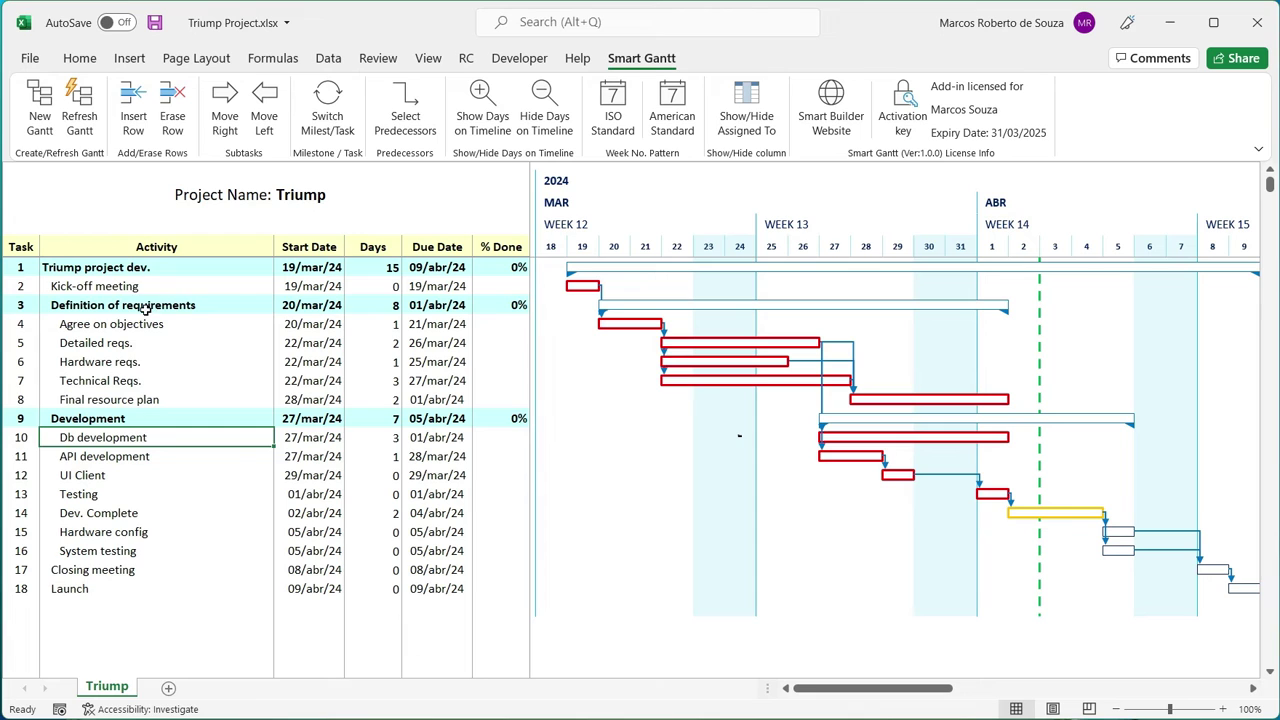
Turn Kick-off meeting and Closing meeting into milestones
{"action": "left_click", "coordinate": [140, 287]}
{"action": "left_click", "coordinate": [328, 108]}
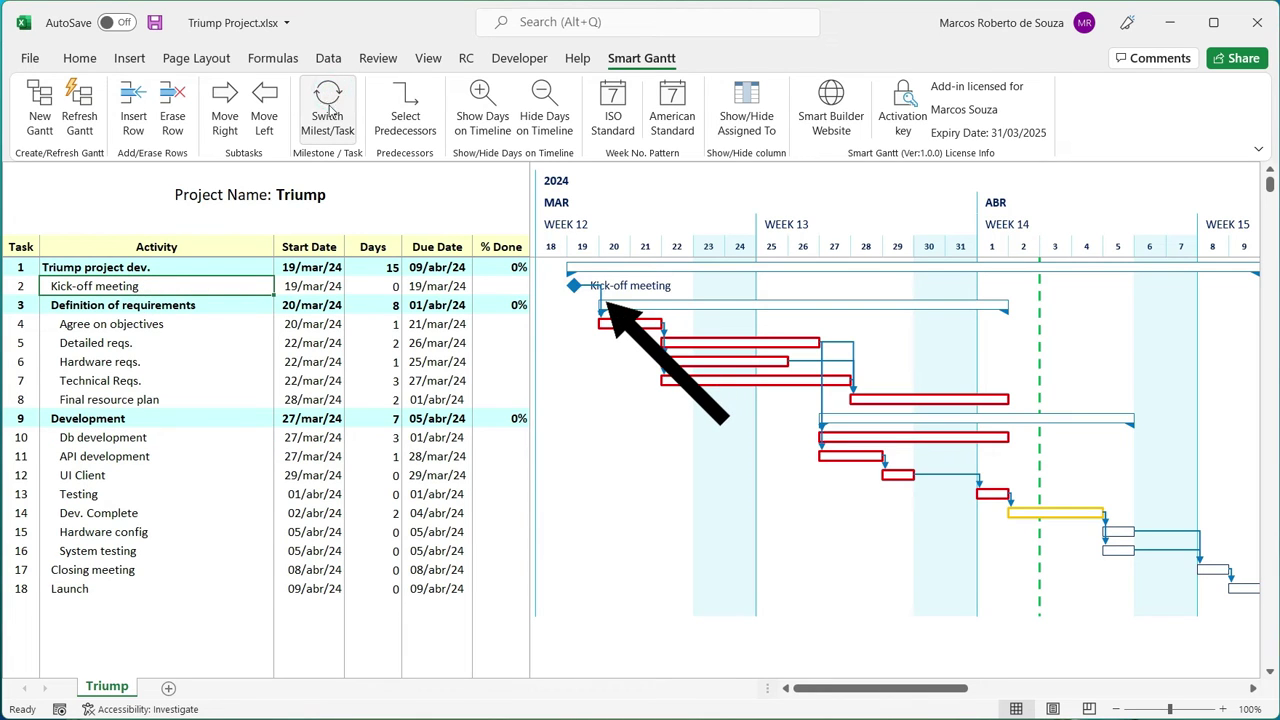
{"action": "left_click", "coordinate": [128, 571]}
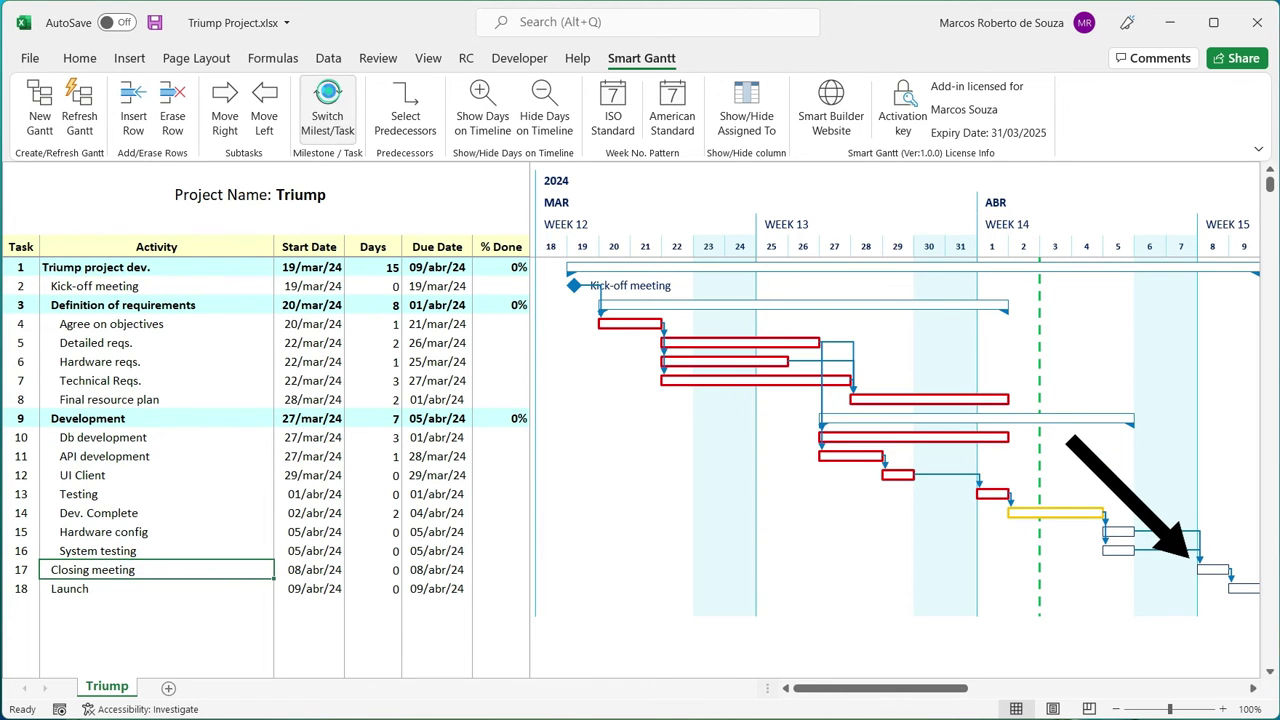
{"action": "left_click", "coordinate": [329, 100]}
{"action": "left_click", "coordinate": [495, 323]}
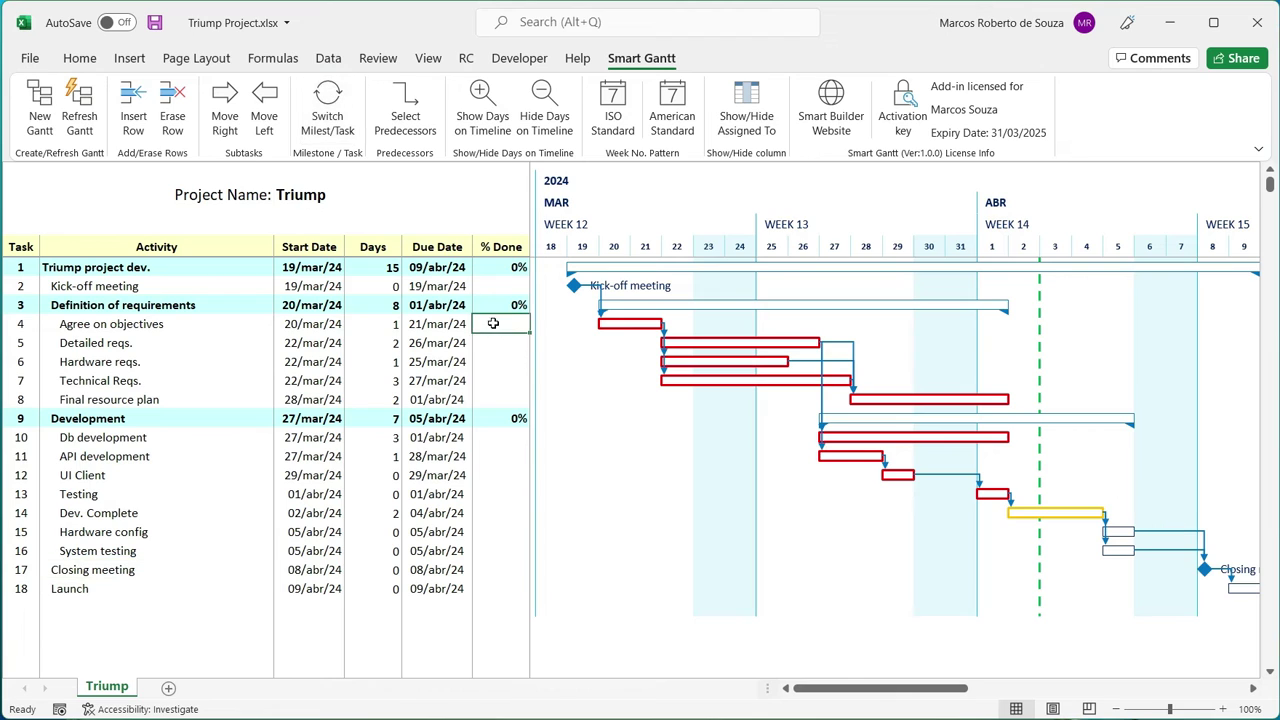
Enter 100% for Agree on objectives and 10% for Detailed and Hardware reqs
{"action": "type", "text": "100"}
{"action": "key", "text": "Return"}
{"action": "type", "text": "10"}
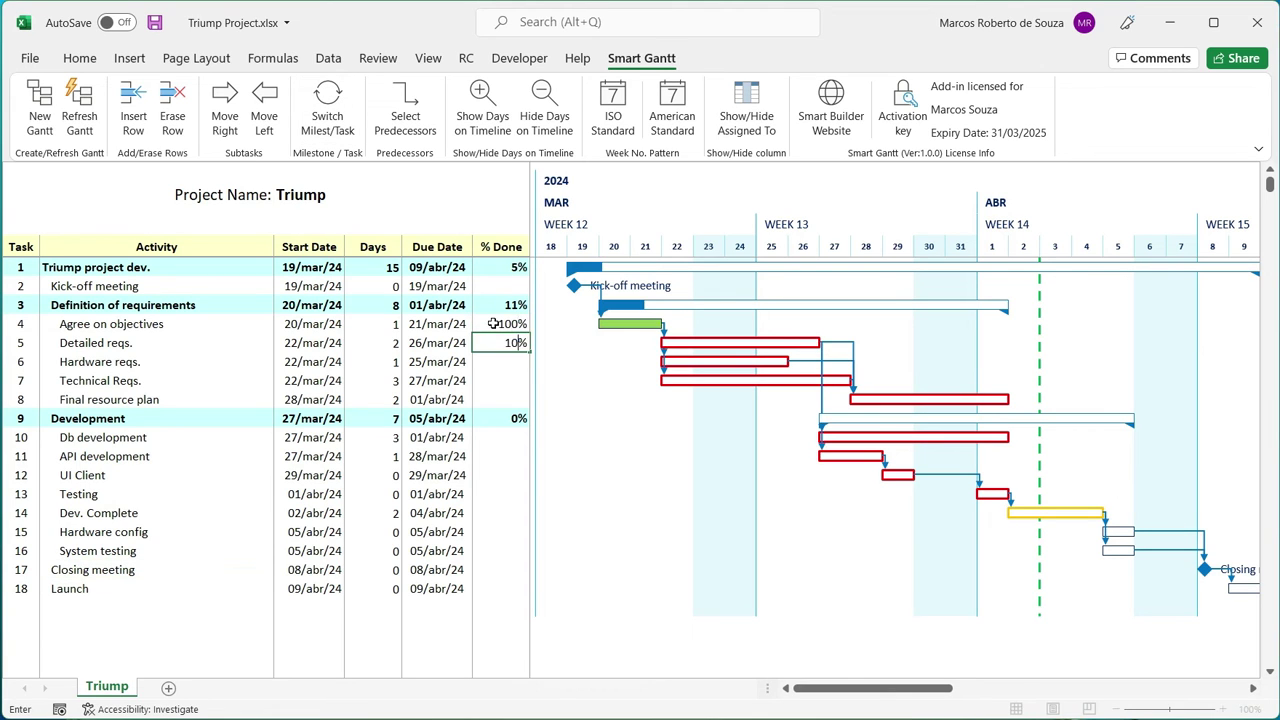
{"action": "key", "text": "Return"}
{"action": "type", "text": "100"}
{"action": "key", "text": "Return"}
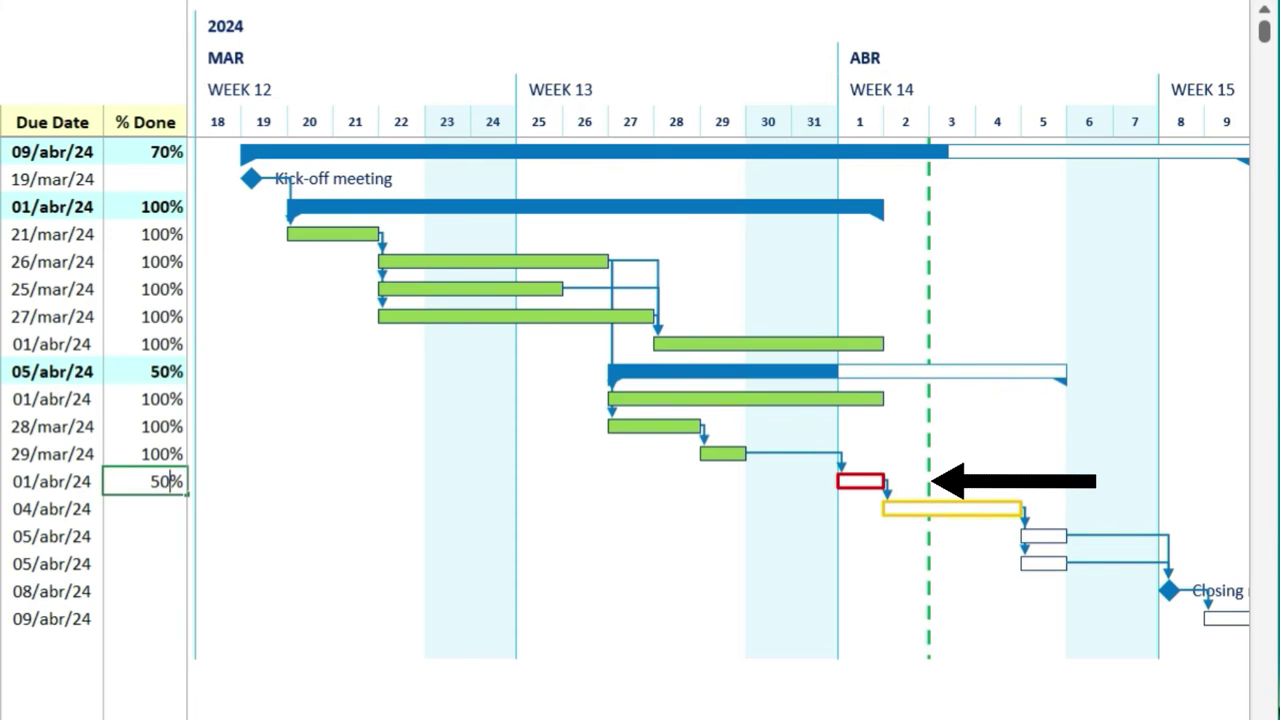
Set Testing to 50%, Dev. Complete to 40%, and Hardware config to 100%
{"action": "key", "text": "Return"}
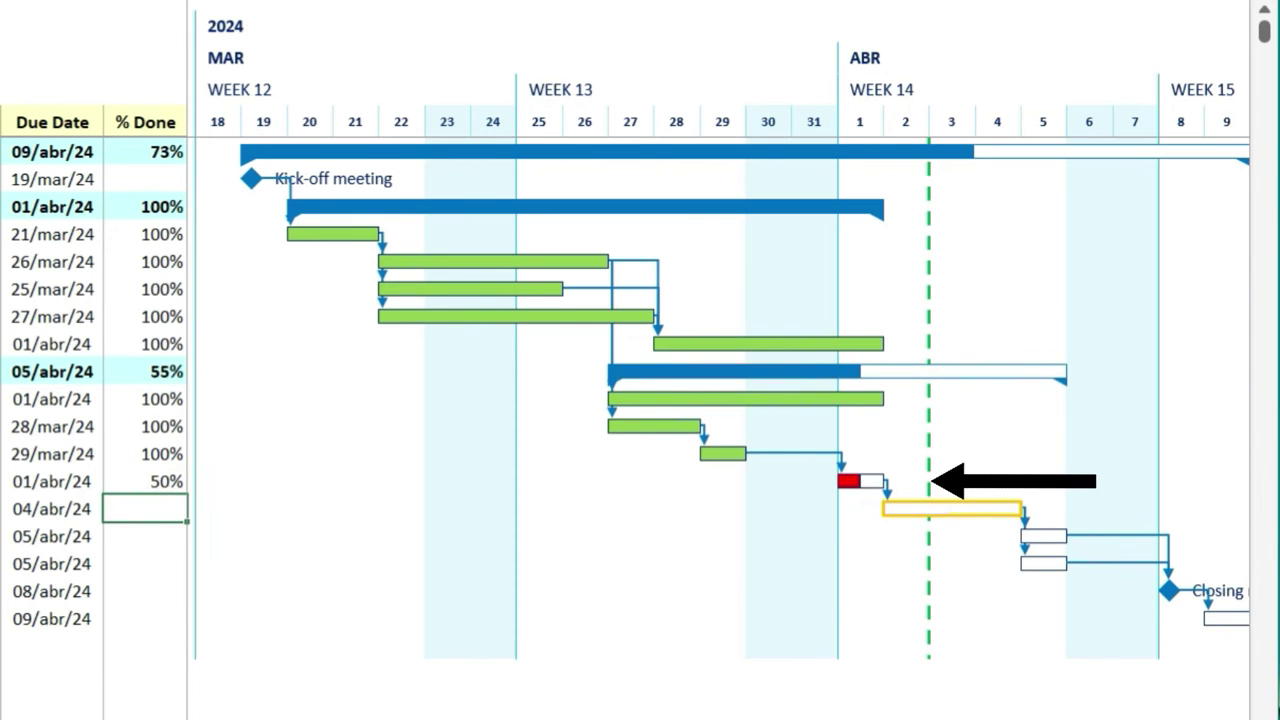
{"action": "type", "text": "25"}
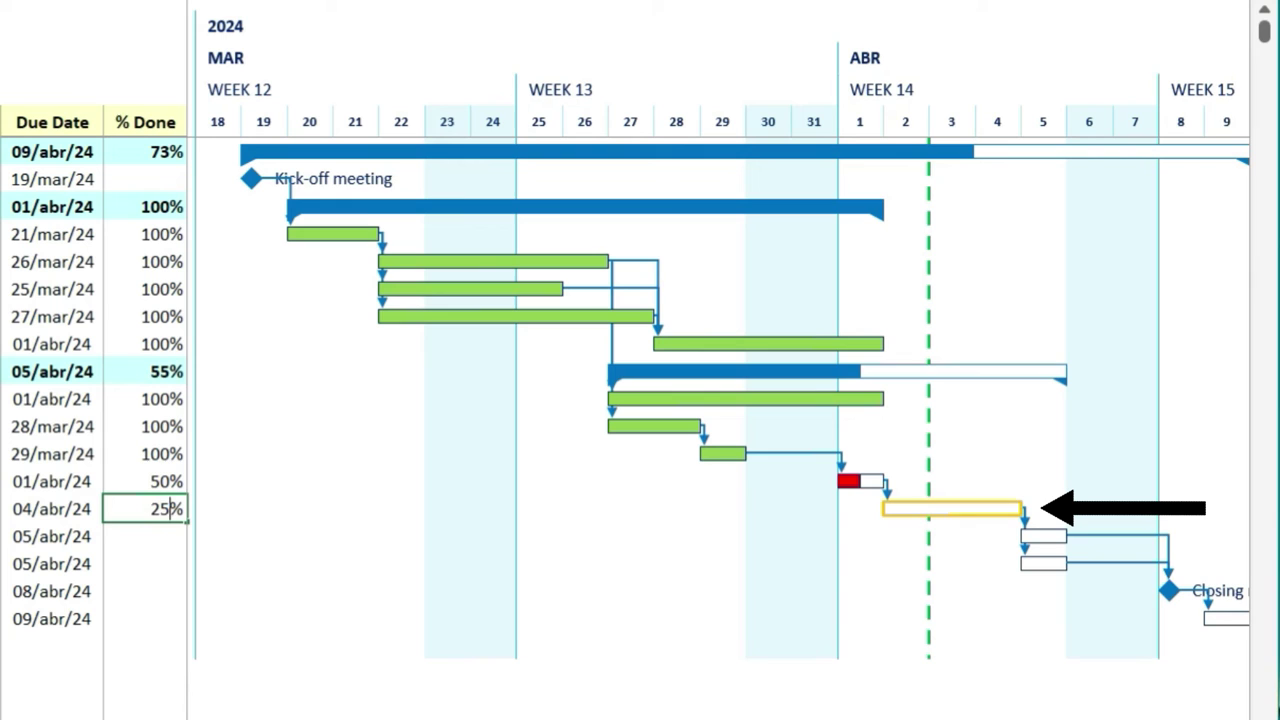
{"action": "key", "text": "Return"}
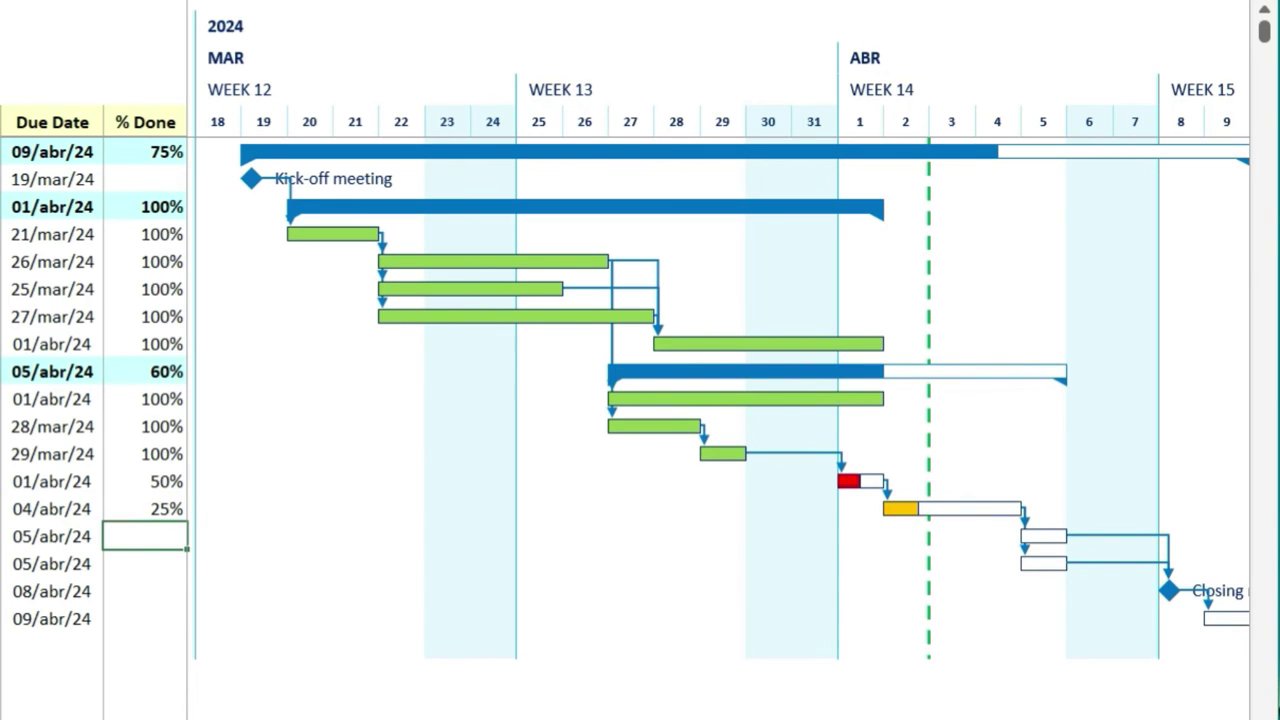
{"action": "key", "text": "Up"}
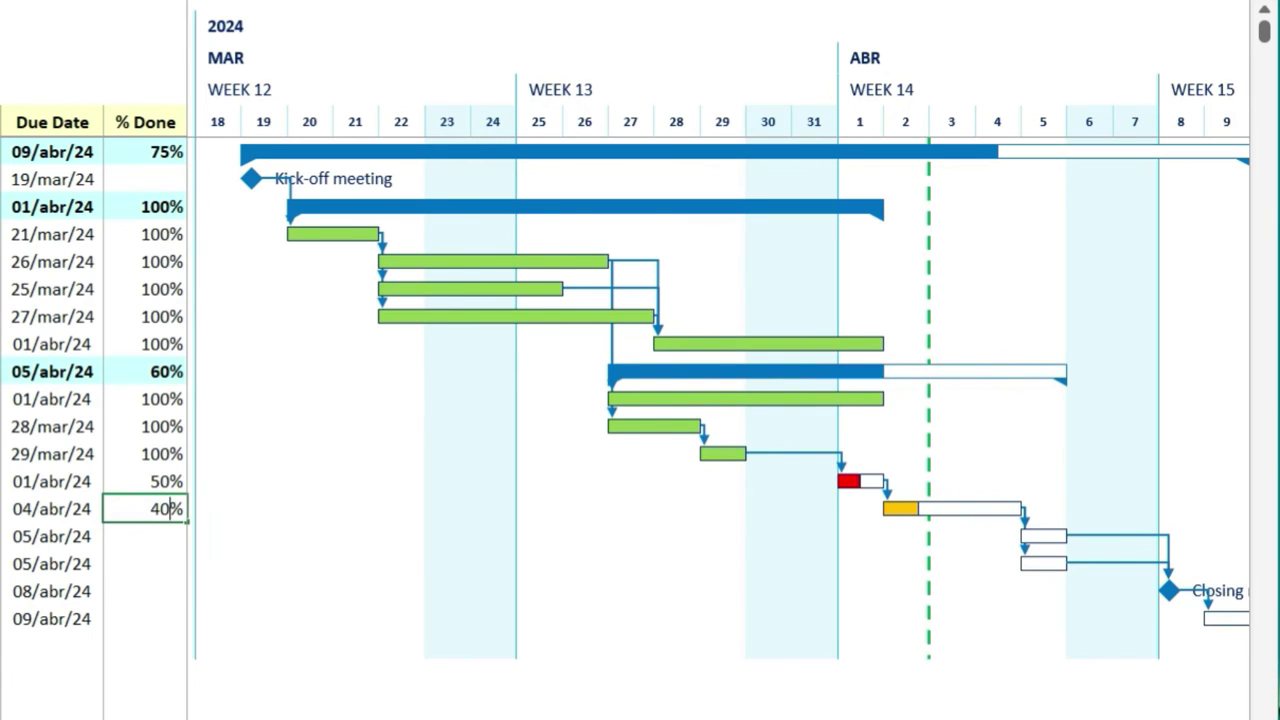
{"action": "key", "text": "Return"}
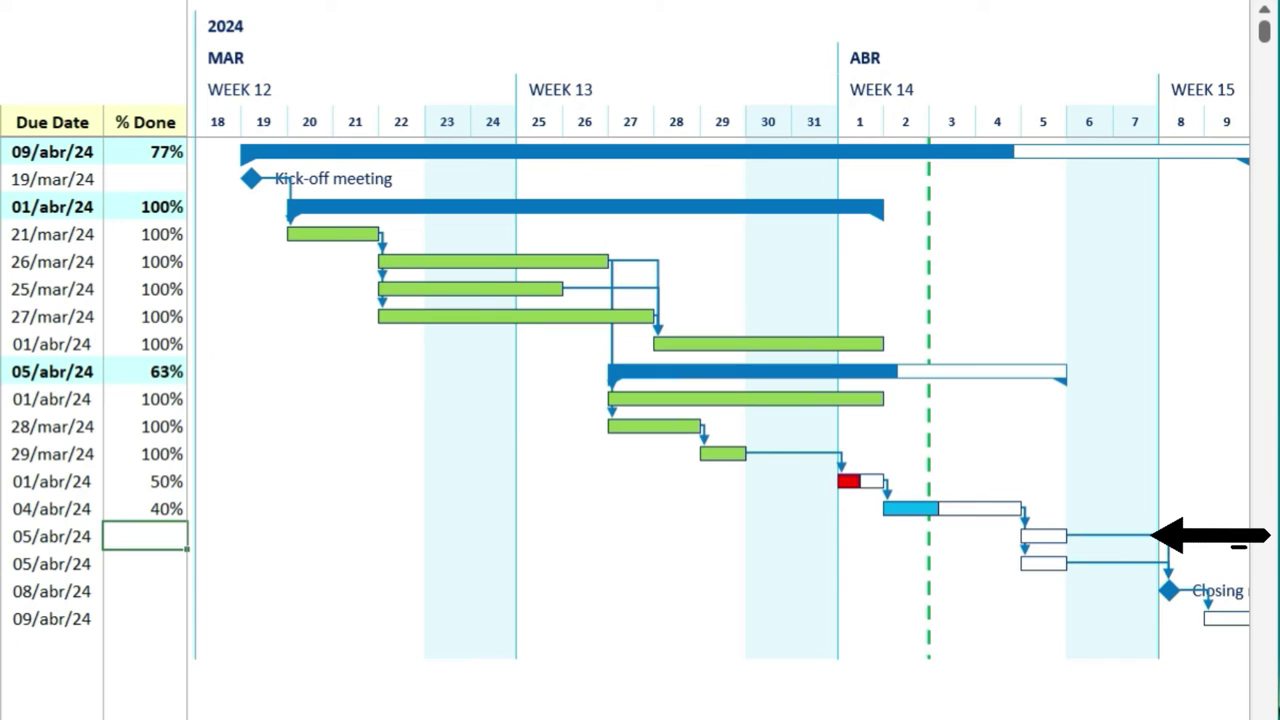
{"action": "type", "text": "100"}
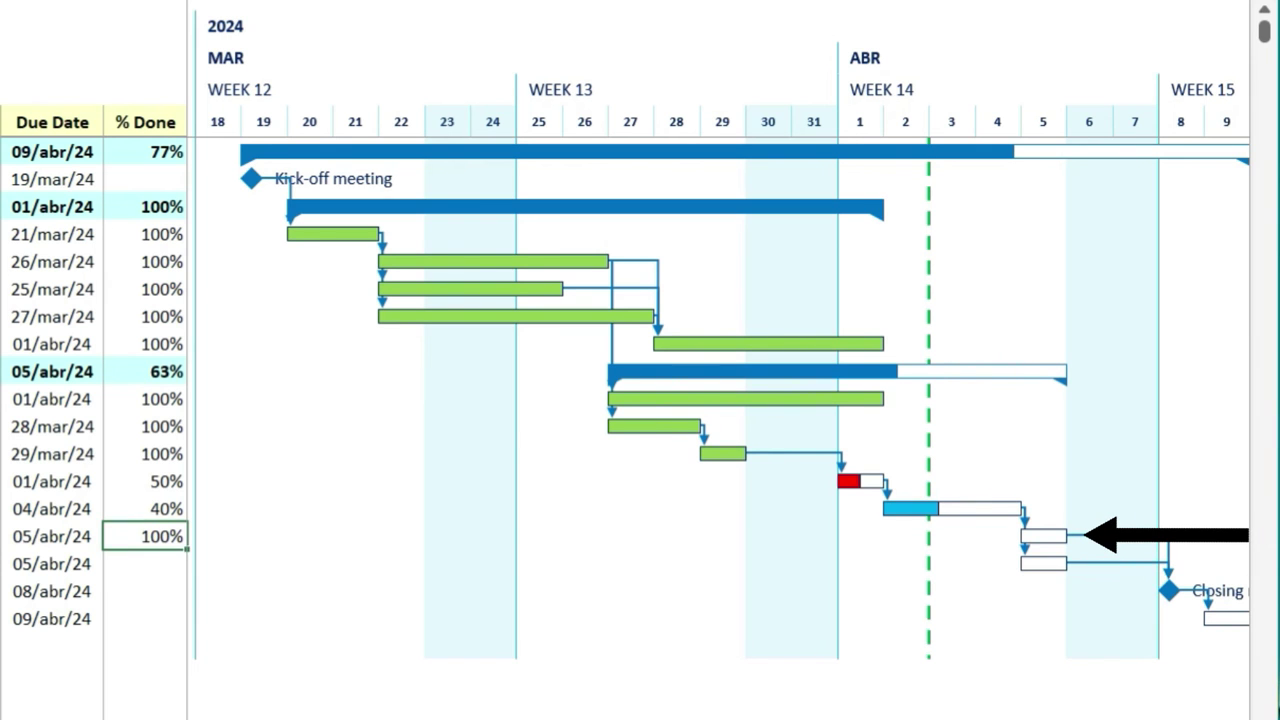
{"action": "key", "text": "Return"}
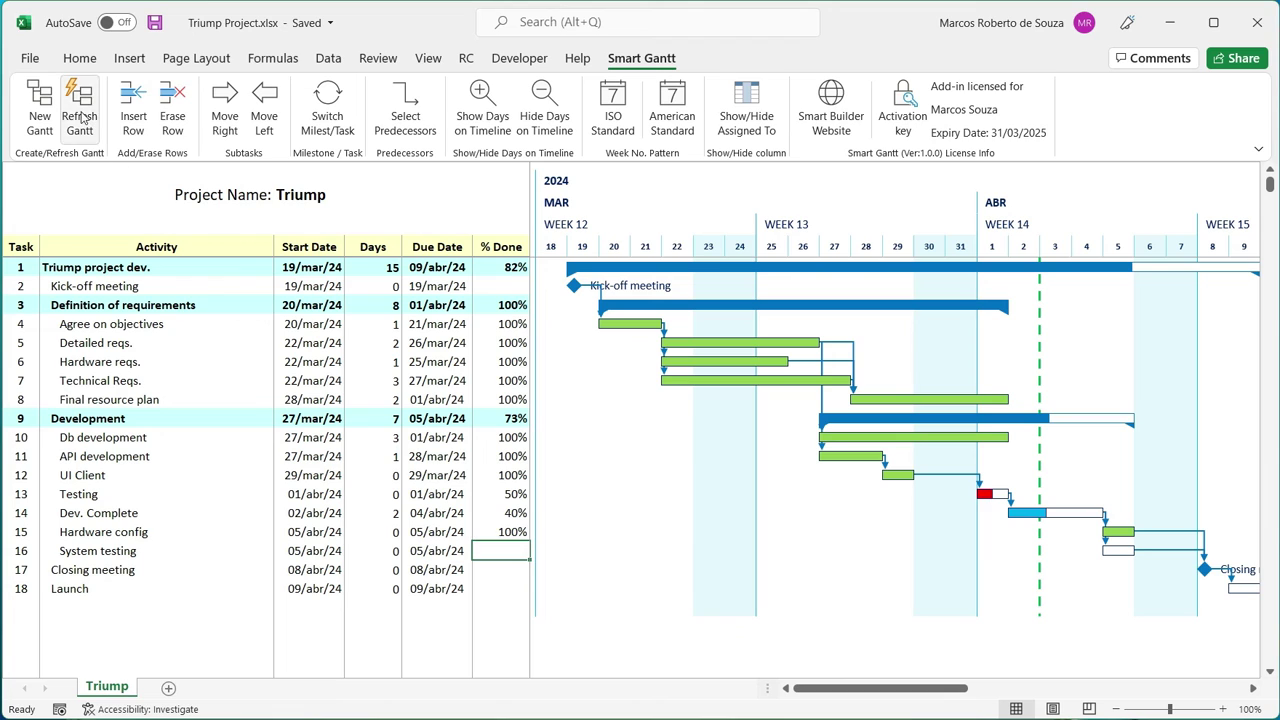
Refresh the Gantt to today, try American week numbering, then revert to ISO
{"action": "left_click", "coordinate": [80, 110]}
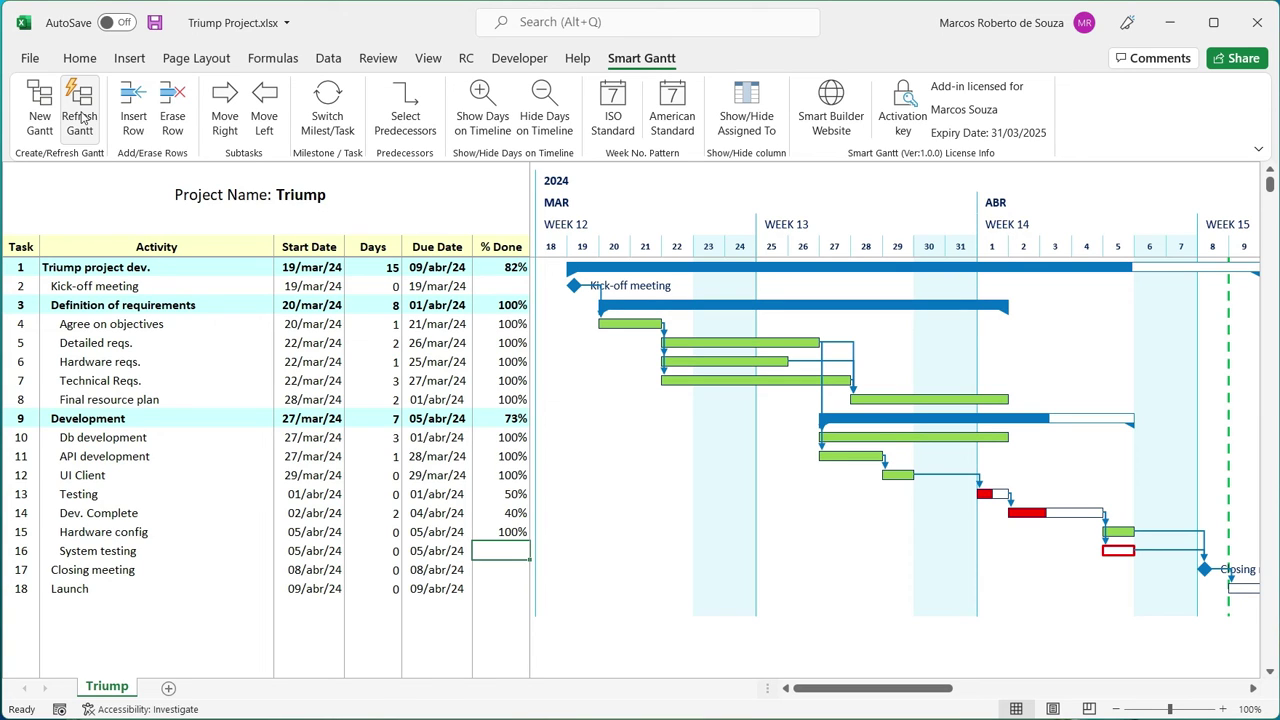
{"action": "left_click", "coordinate": [675, 112]}
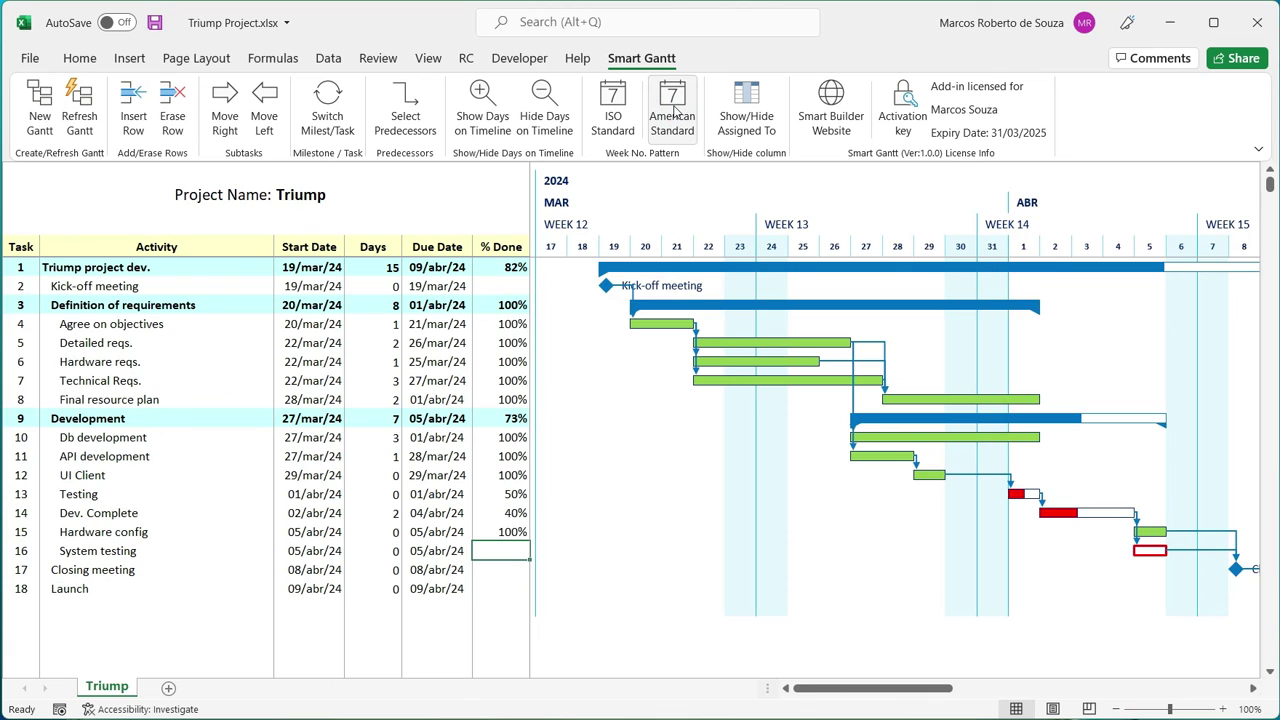
{"action": "left_click", "coordinate": [624, 110]}
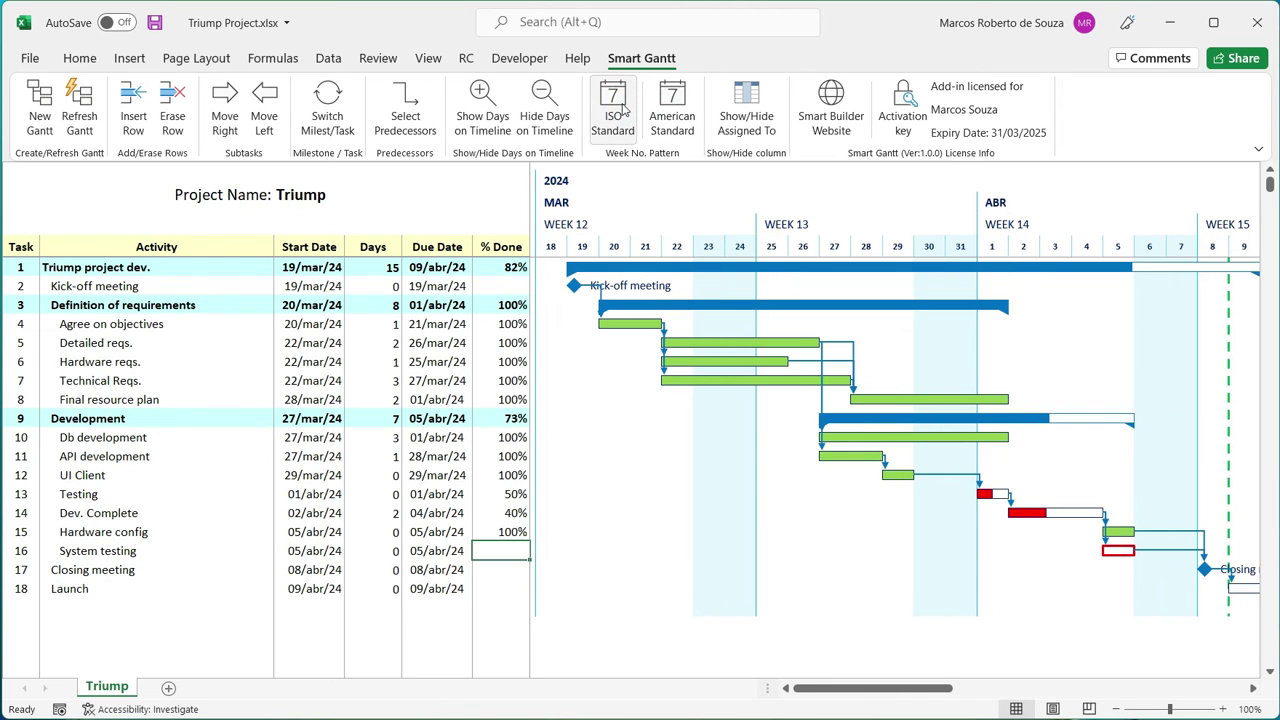
{"action": "left_click", "coordinate": [556, 110]}
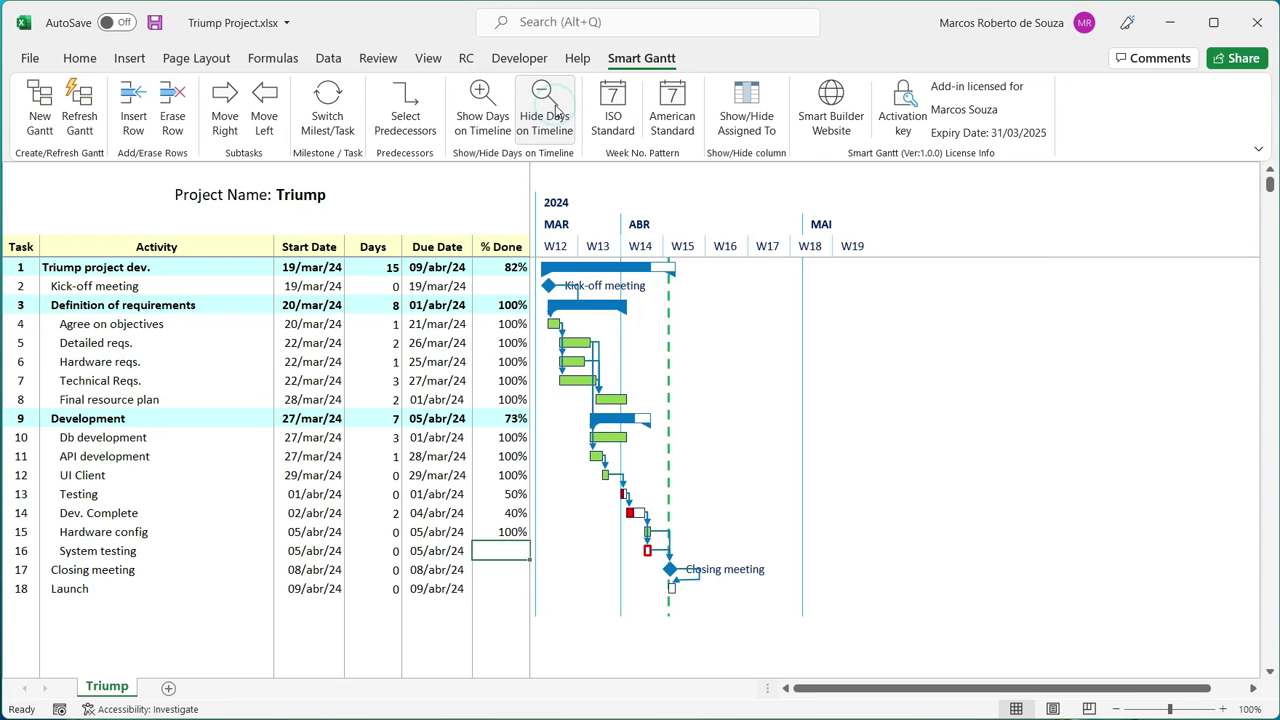
{"action": "left_click", "coordinate": [488, 112]}
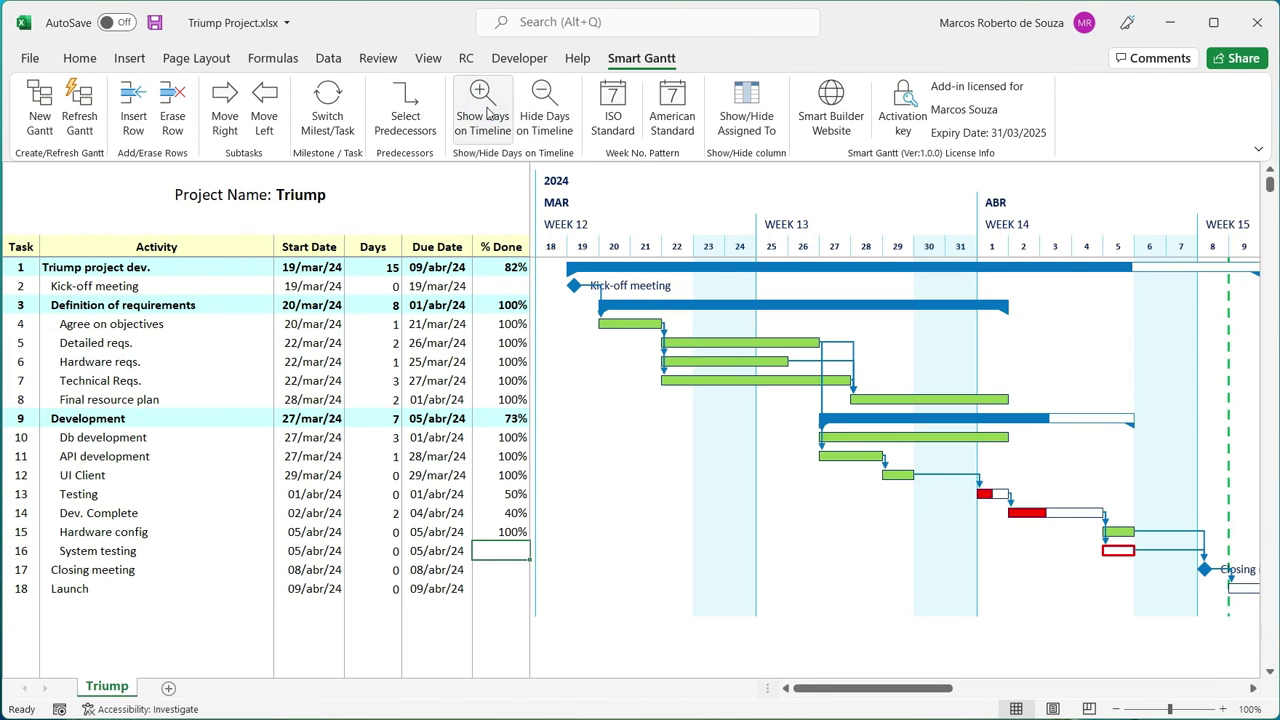